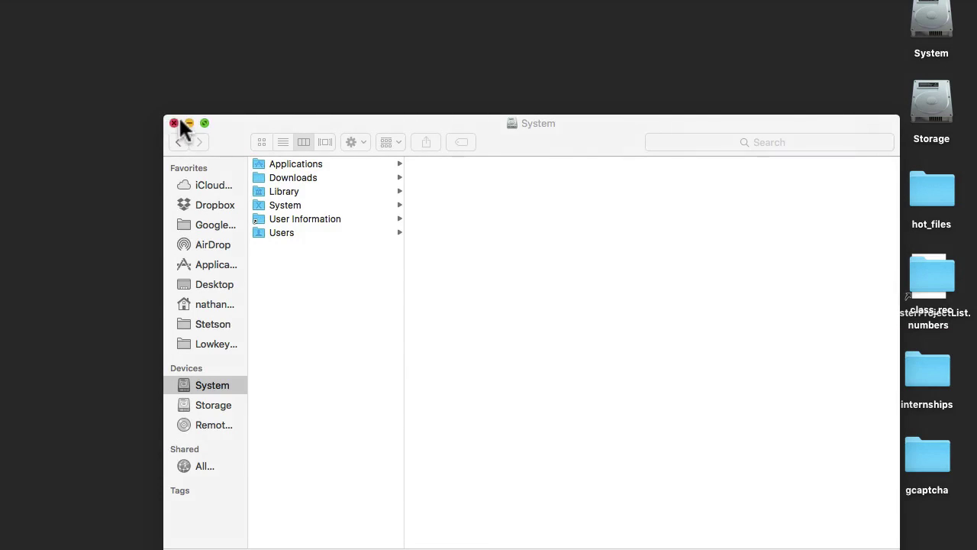
Close the System disk's Finder window and launch Ableton Live.
click(174, 123)
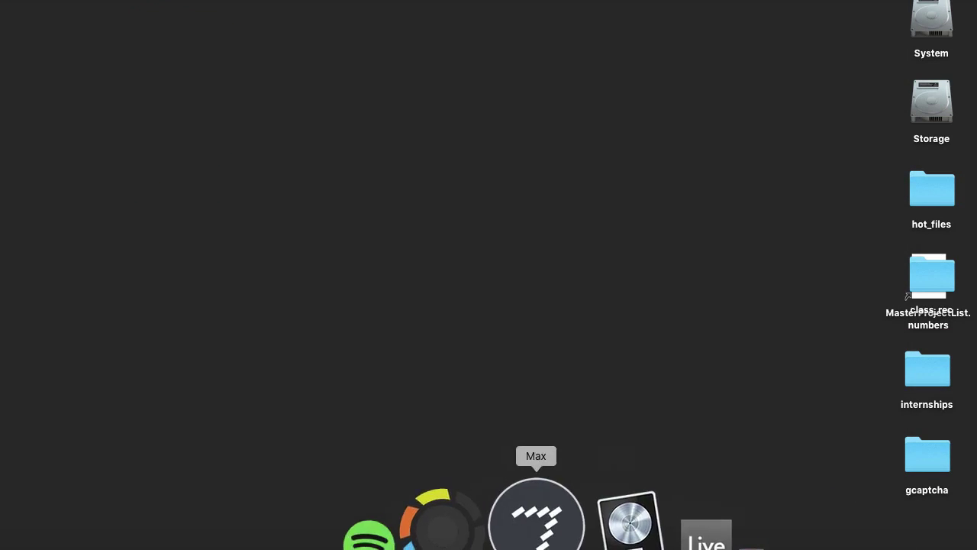
right_click(585, 527)
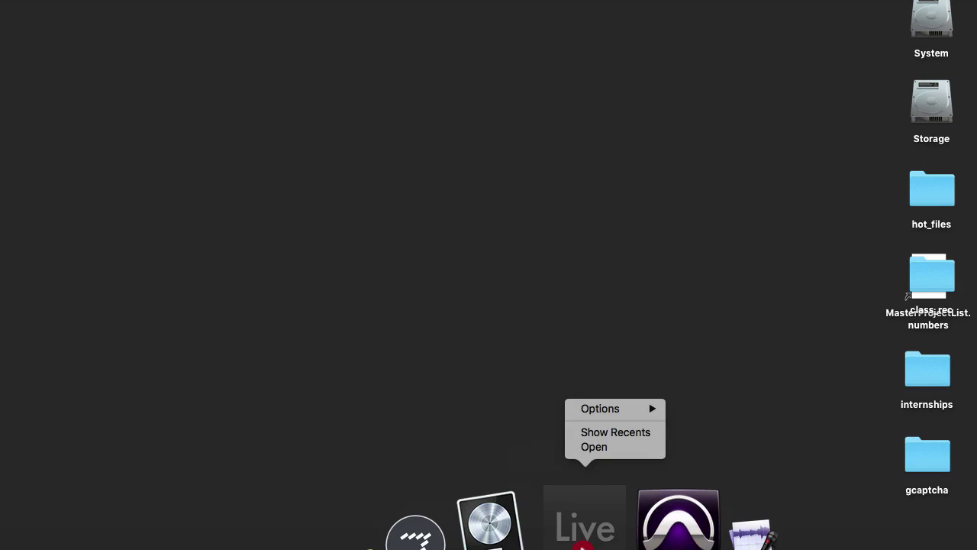
click(584, 527)
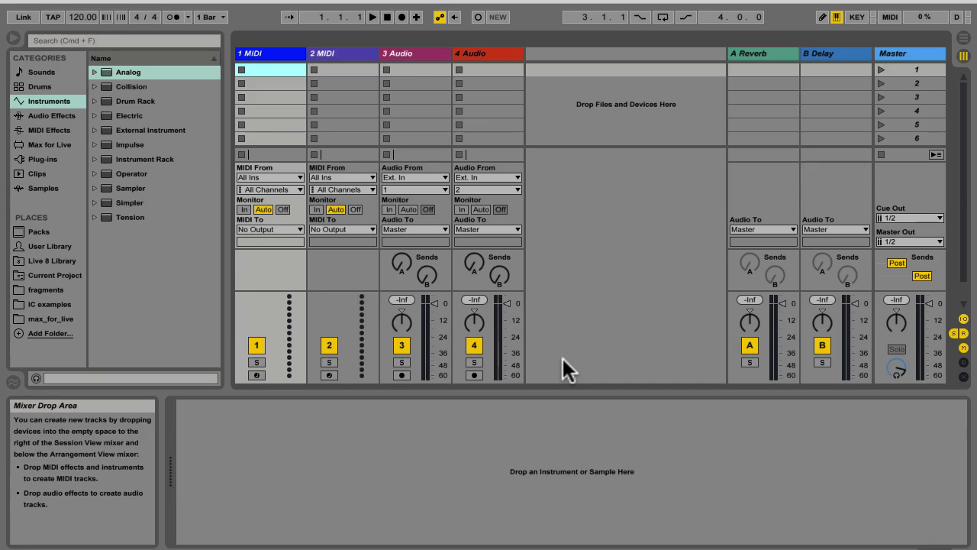
Open the recent Live Set 0912start.als from the 0912startProject folder.
click(82, 0)
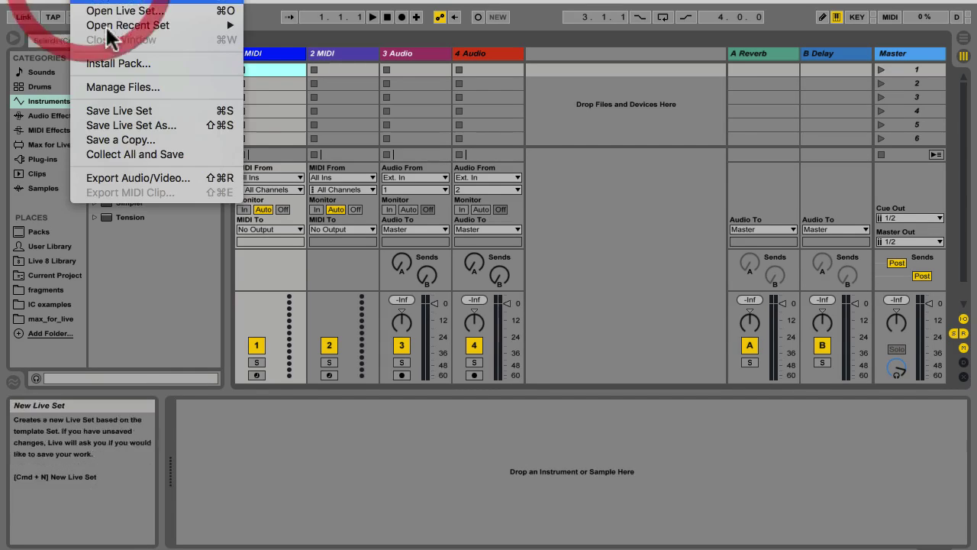
mouse_move(126, 26)
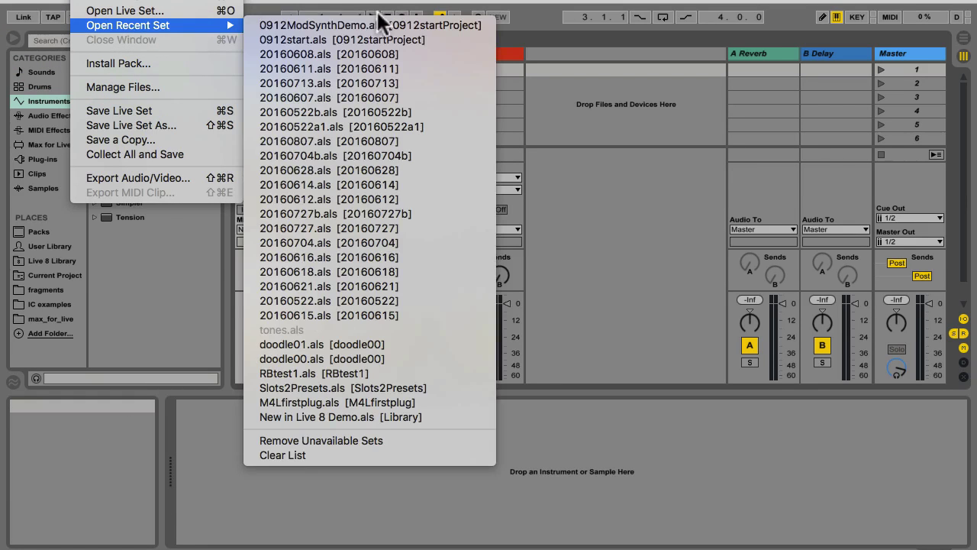
click(385, 37)
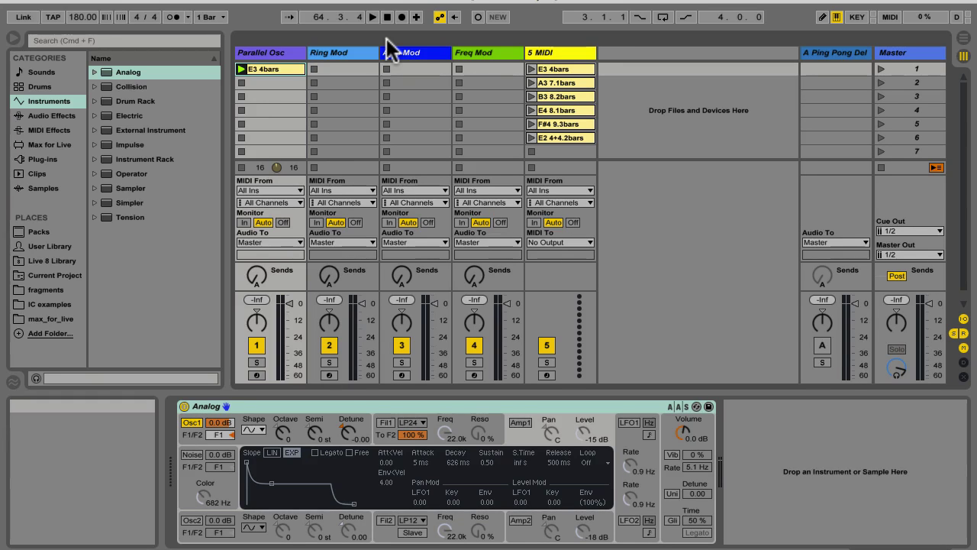
Save the Live Set under the new name 0912_NWchanges.als in the 0912startProject folder.
click(88, 2)
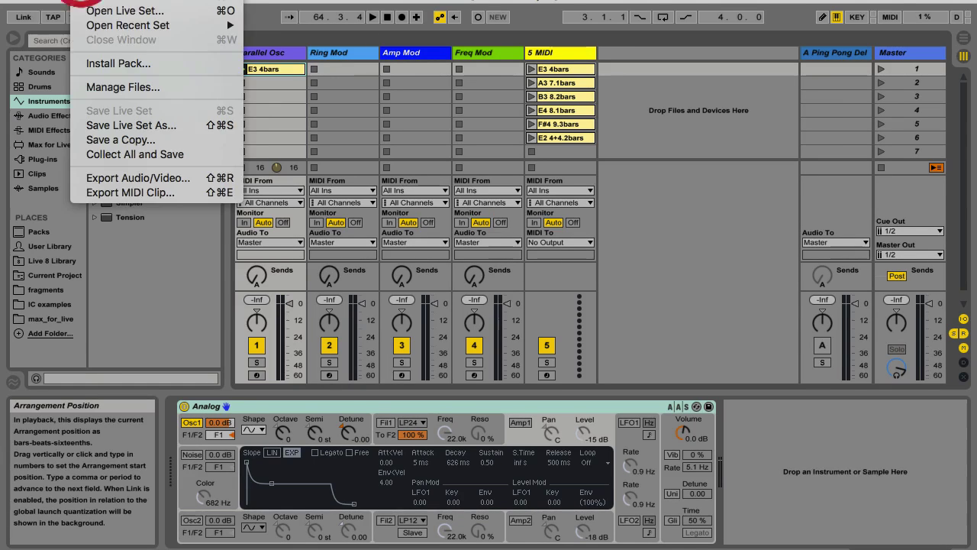
click(150, 126)
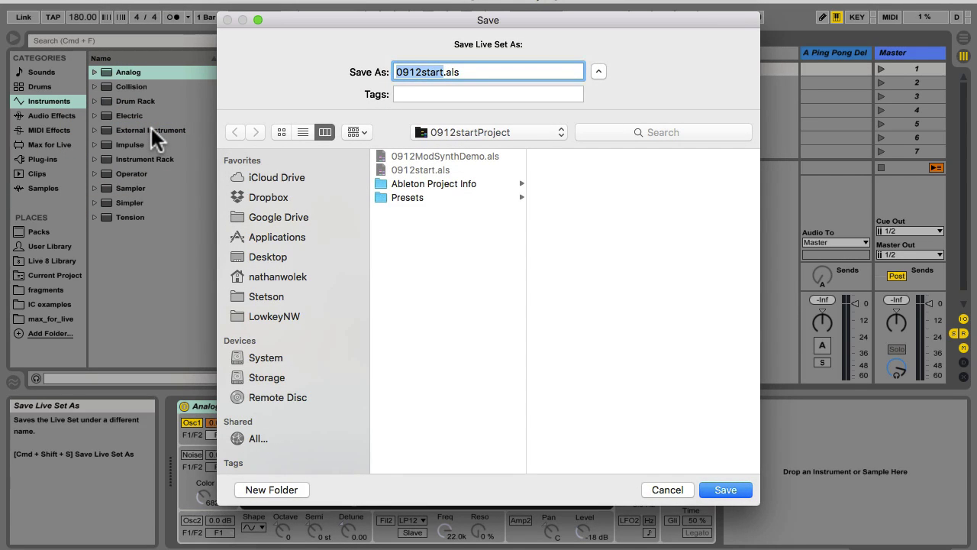
key(Right)
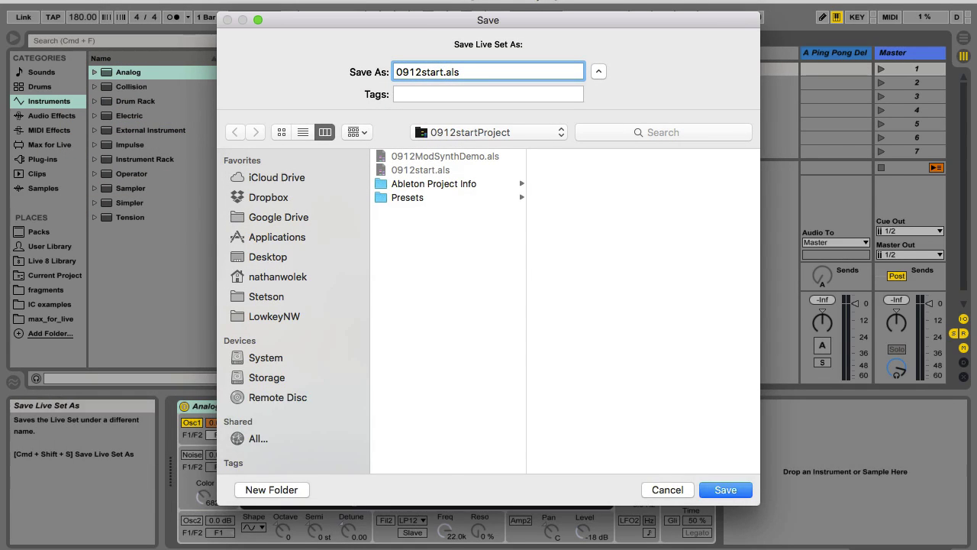
key(BackSpace)
key(BackSpace)
key(BackSpace)
key(BackSpace)
key(BackSpace)
text(_NW)
click(488, 131)
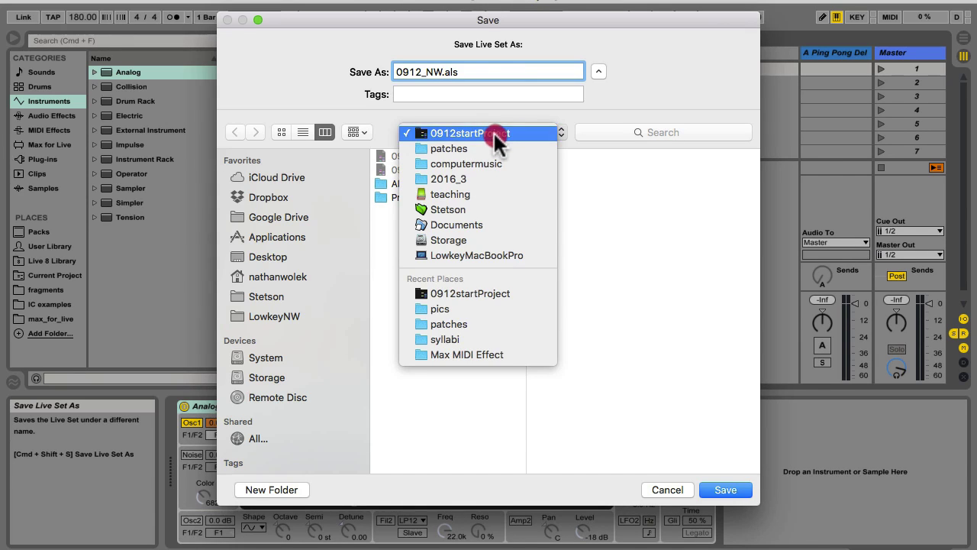
click(385, 122)
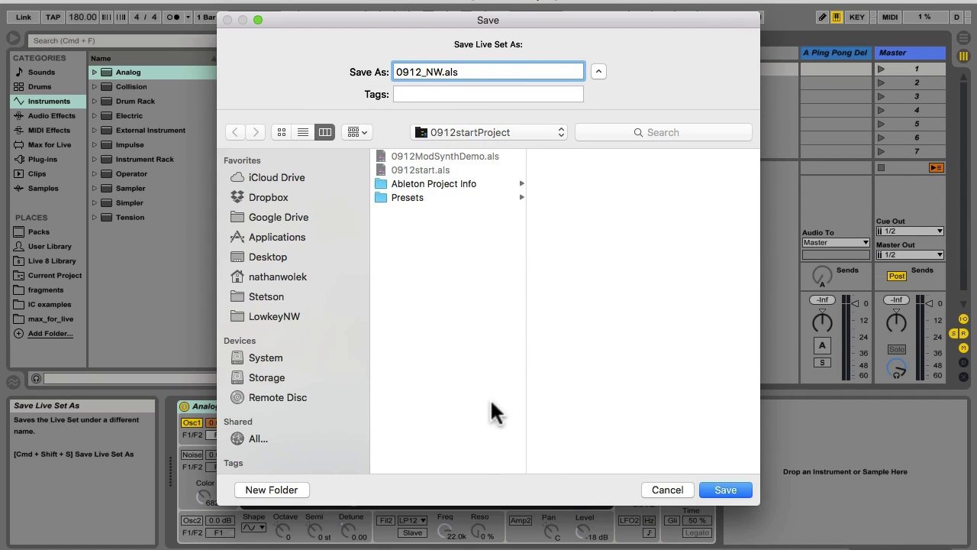
text(changes)
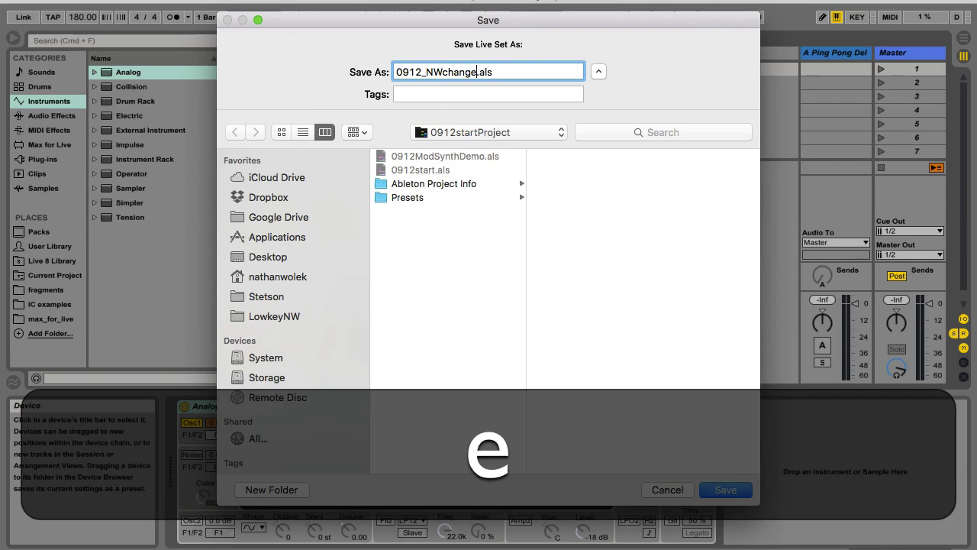
click(468, 368)
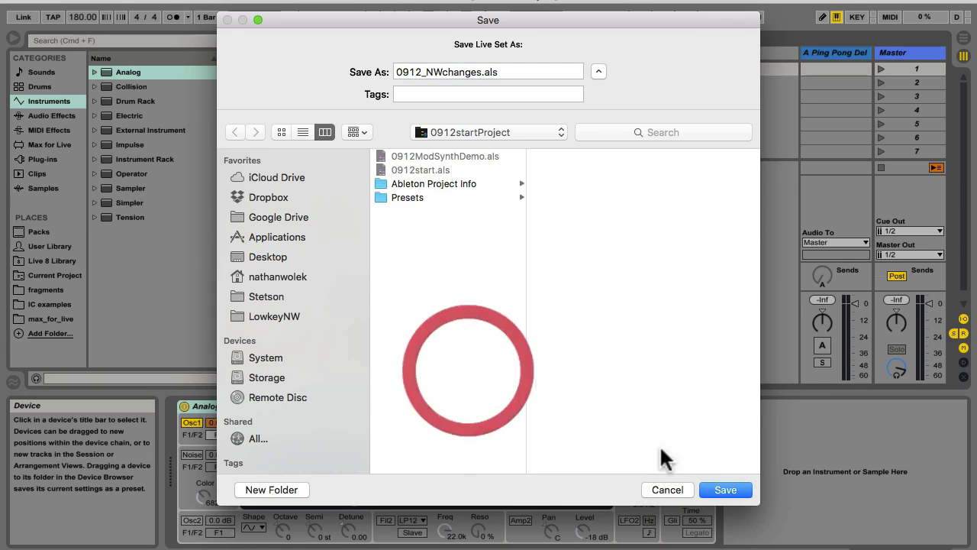
click(724, 487)
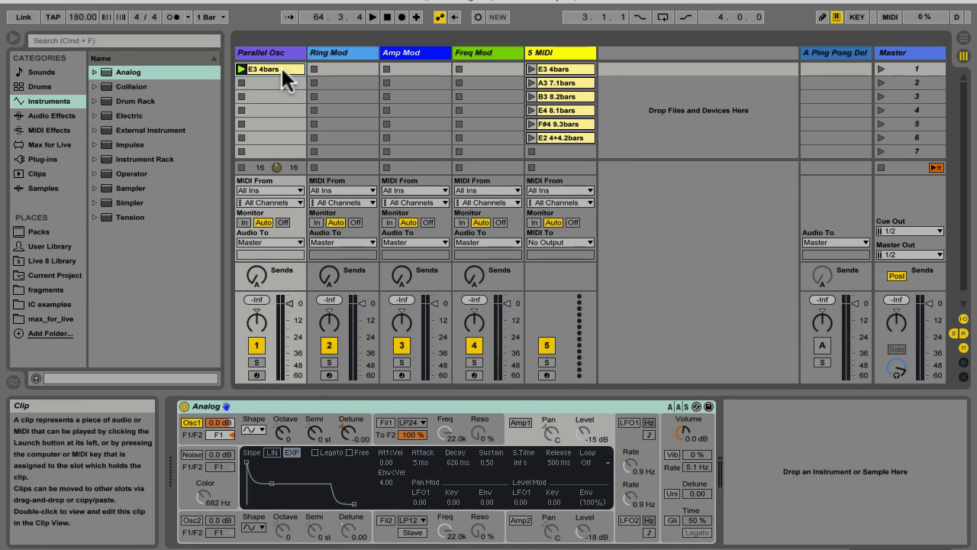
Select the Parallel Osc track and examine its E3 4bars clip up close.
key(alt+super+8)
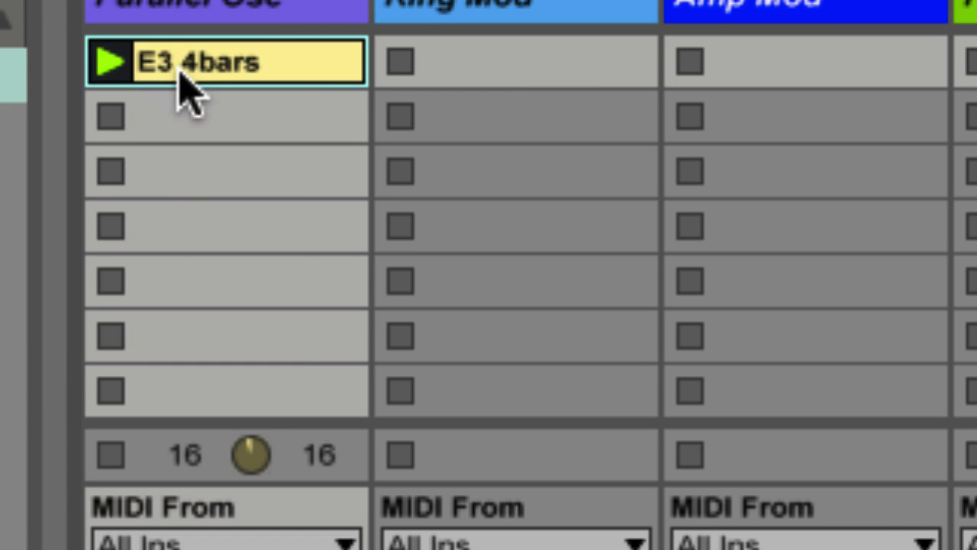
key(alt+super+8)
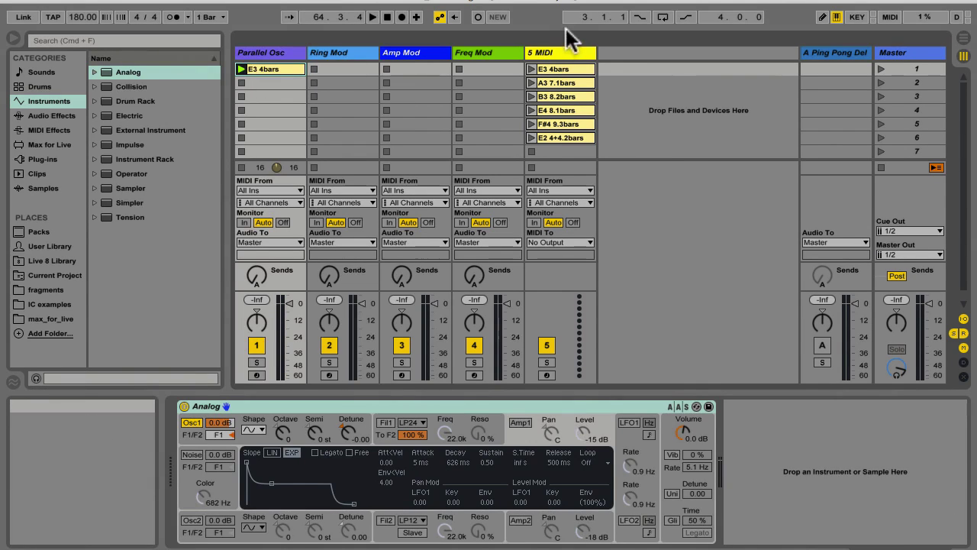
click(279, 54)
key(alt+super+8)
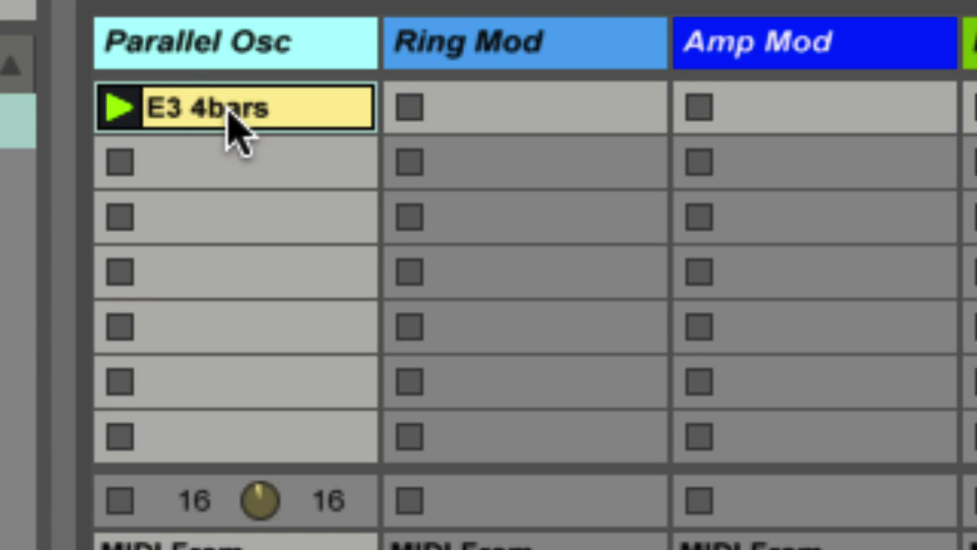
key(alt+super)
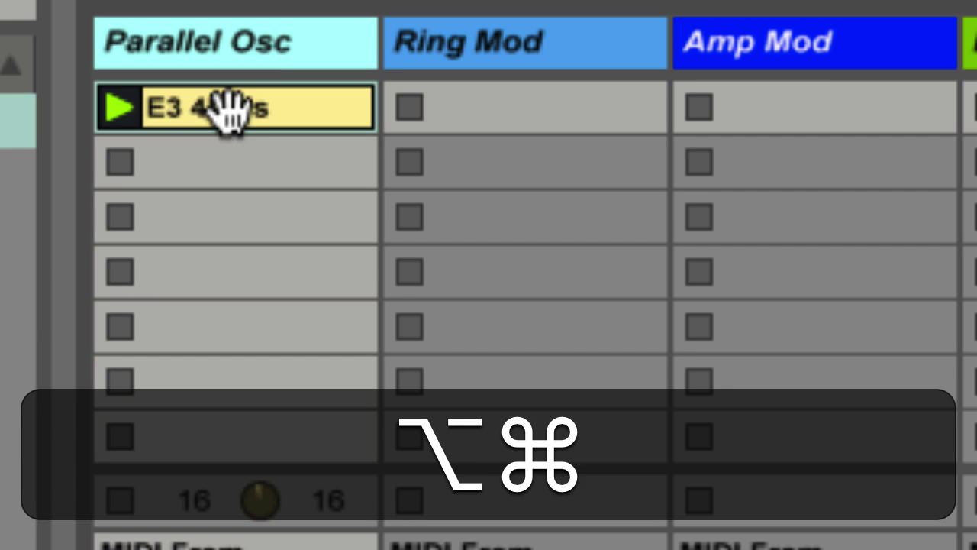
key(alt+super+8)
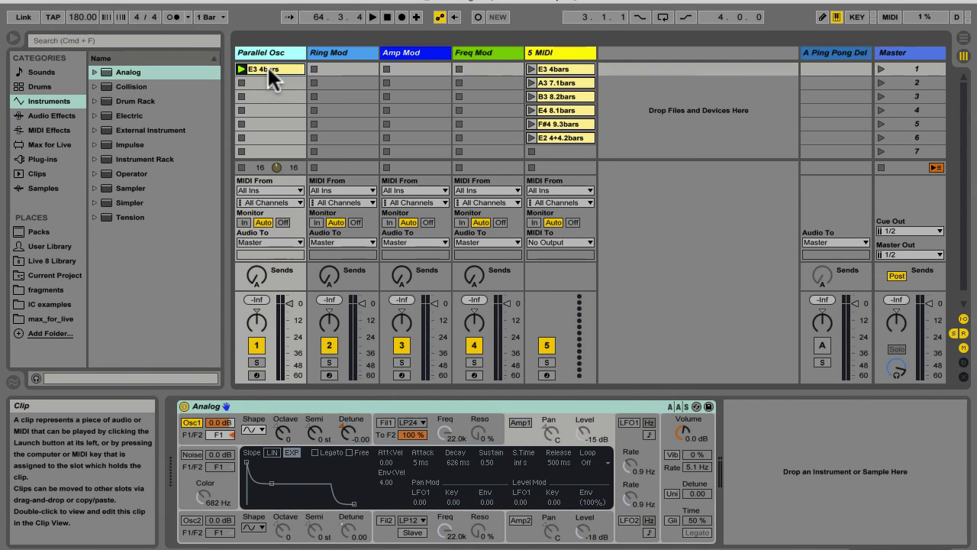
Lower the computer's output volume by eight increments.
key(XF86AudioLowerVolume)
key(XF86AudioLowerVolume)
key(XF86AudioLowerVolume)
key(XF86AudioLowerVolume)
key(XF86AudioLowerVolume)
key(XF86AudioLowerVolume)
key(XF86AudioLowerVolume)
key(XF86AudioLowerVolume)
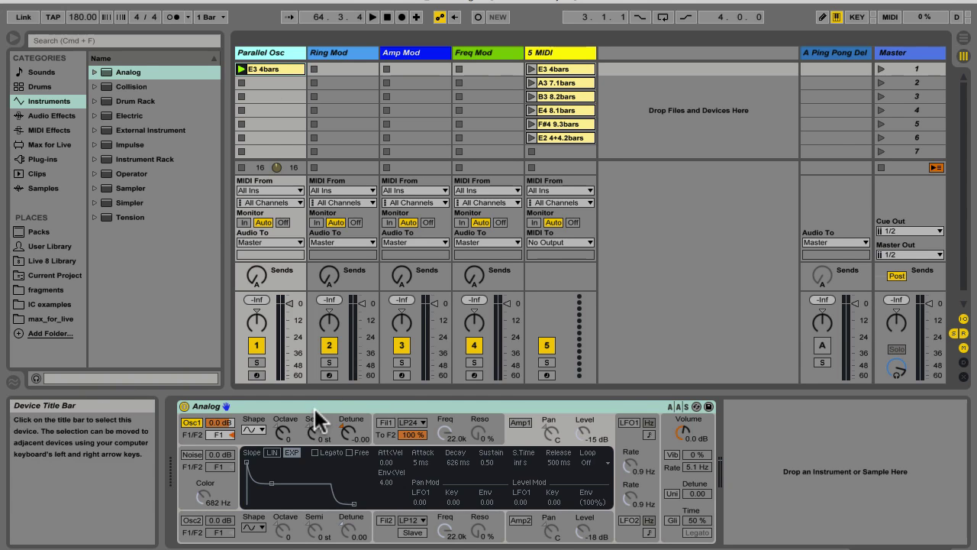
Show the Osc1 settings in the Parallel Osc track's Analog instrument and turn on Amp1.
key(alt+super+8)
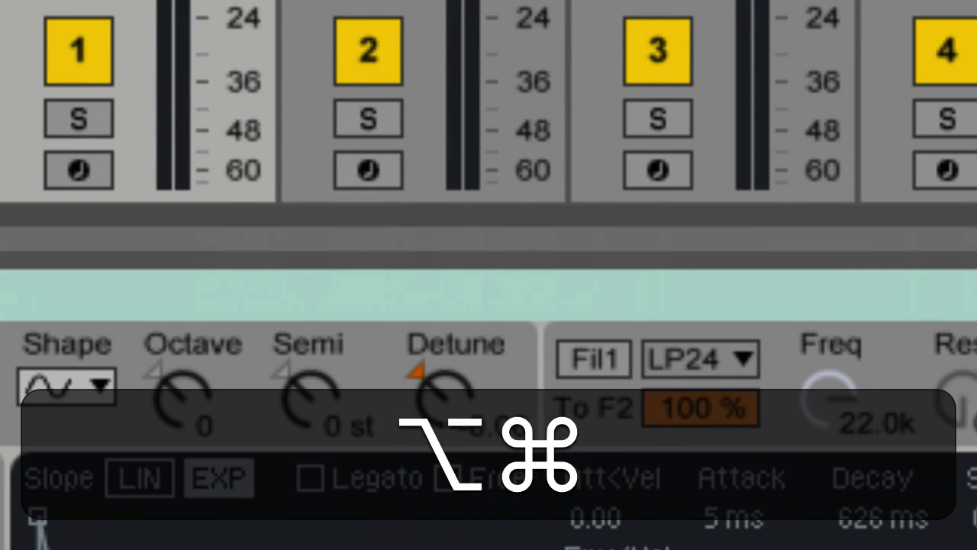
key(alt+super+minus)
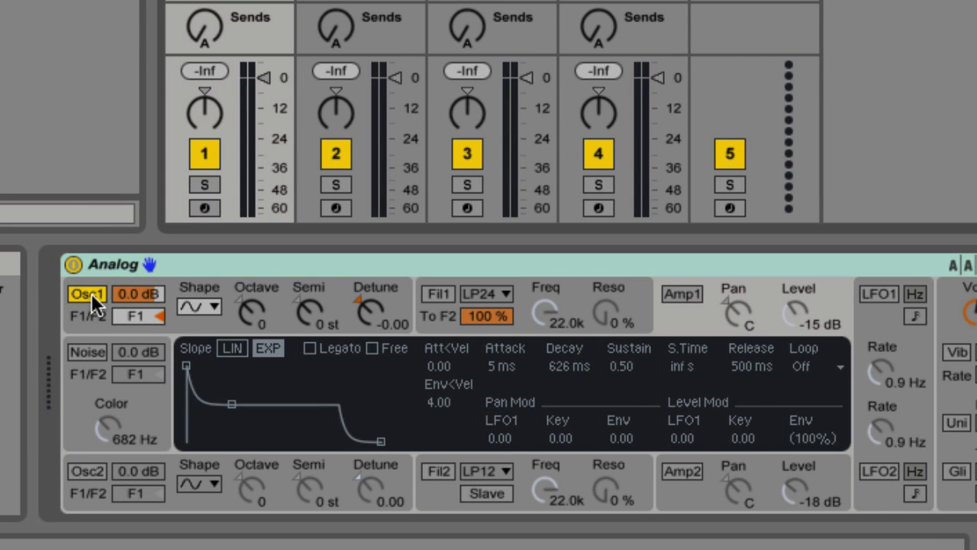
click(91, 293)
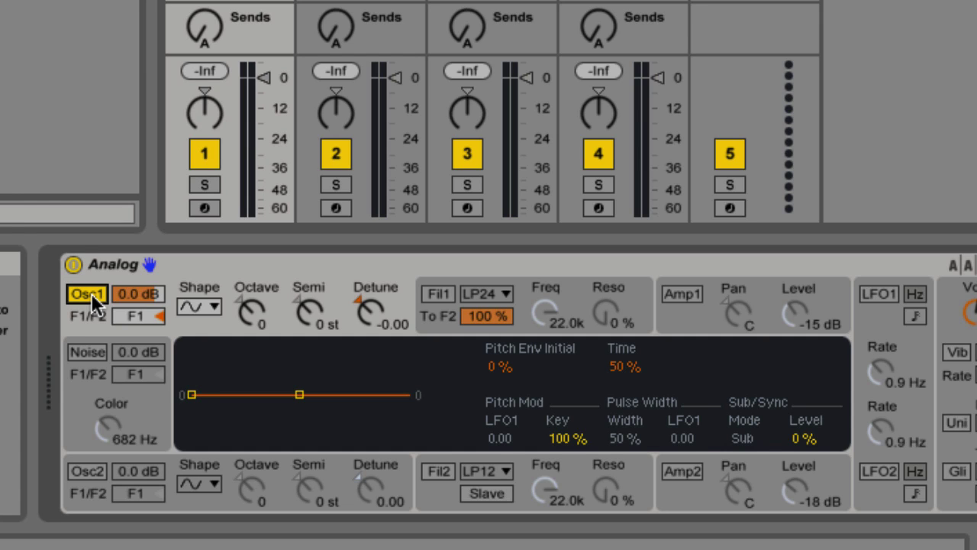
click(682, 292)
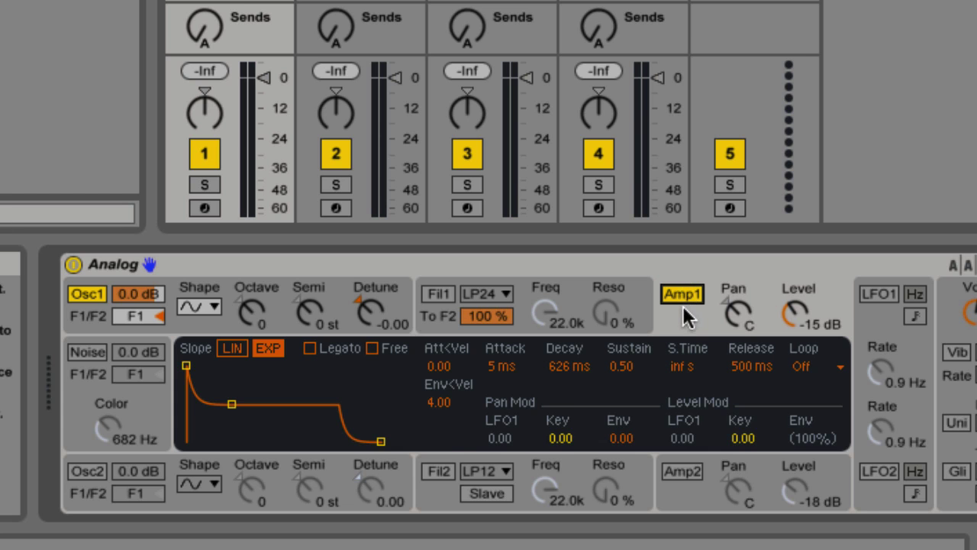
Start playback of the set and raise the computer's output volume by three increments.
key(alt+super+8)
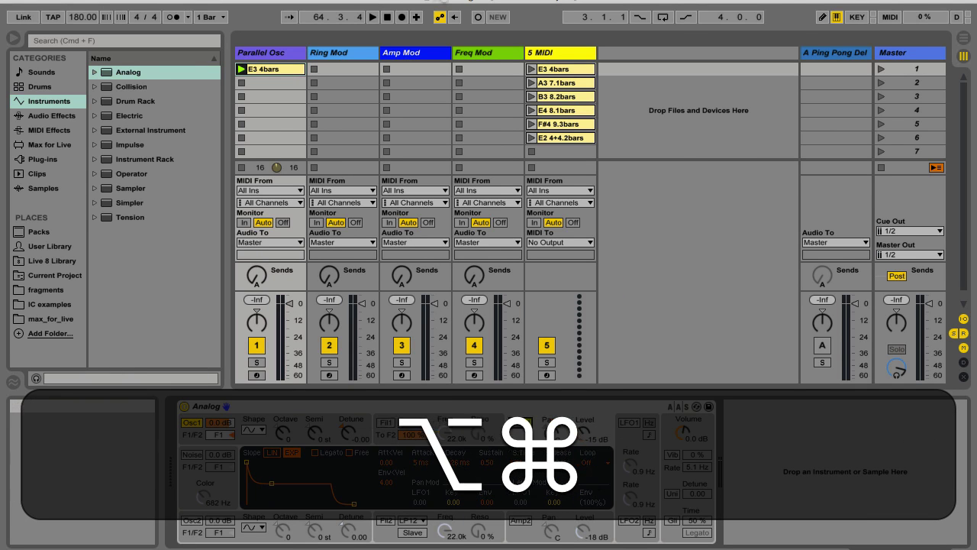
click(372, 17)
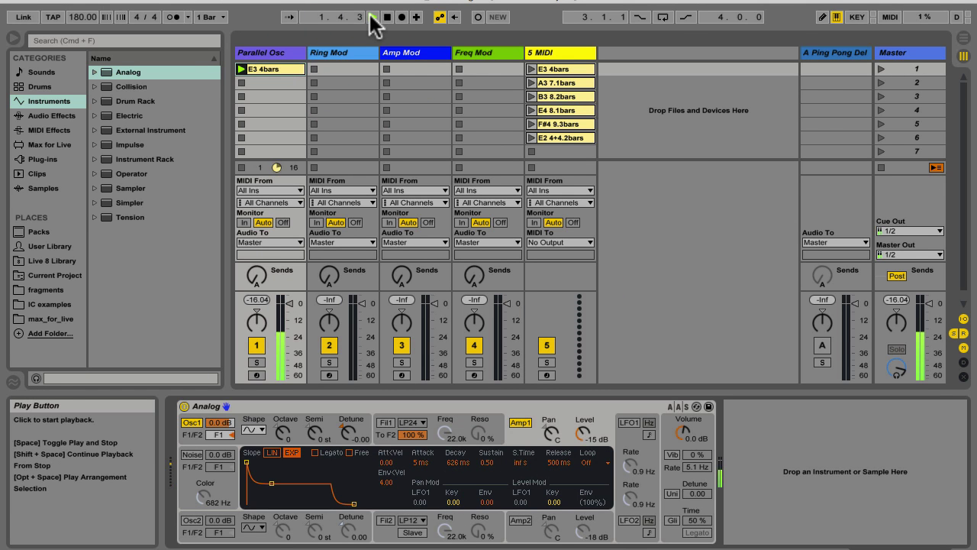
key(XF86AudioRaiseVolume)
key(XF86AudioRaiseVolume)
key(XF86AudioRaiseVolume)
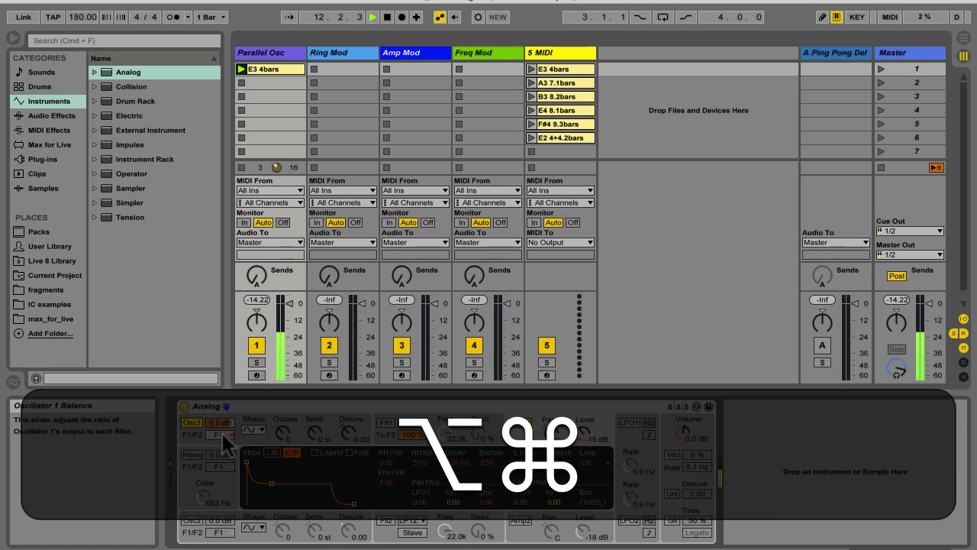
Turn on Osc2 in the Analog instrument and set its detune to -0.02.
key(alt+super+8)
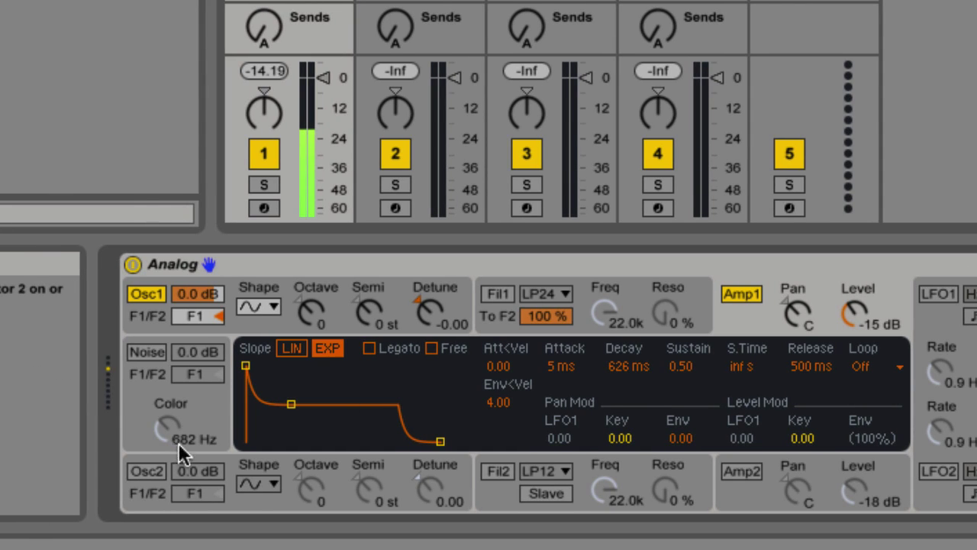
click(148, 470)
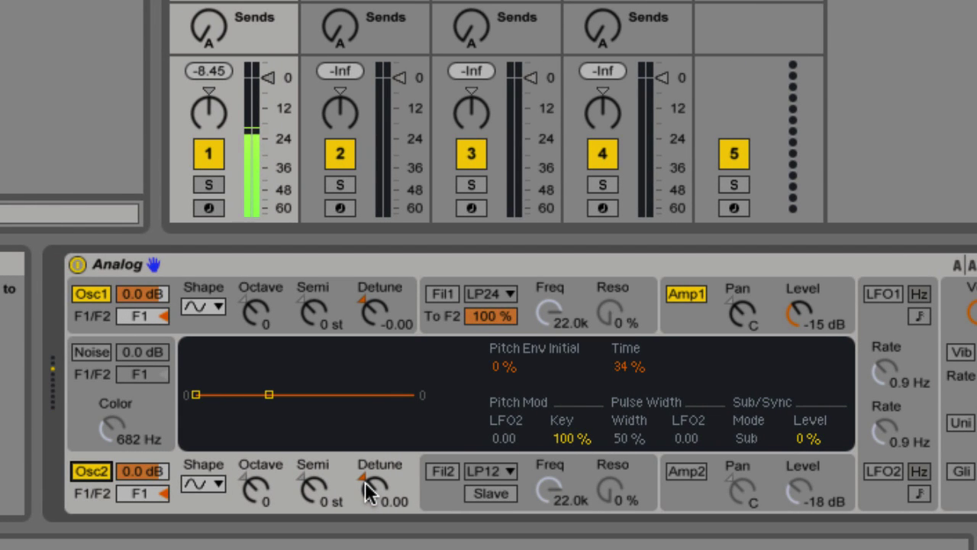
click(366, 489)
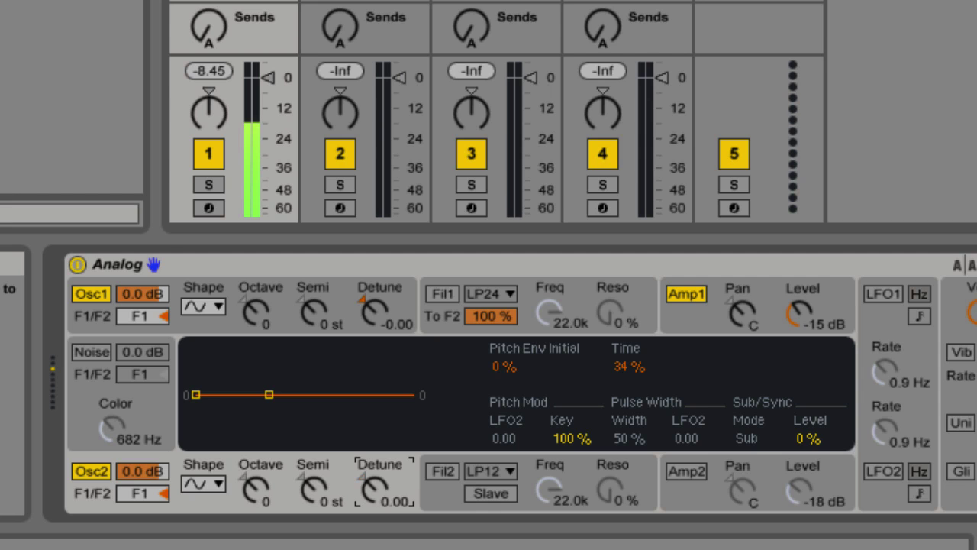
drag(366, 489, 368, 491)
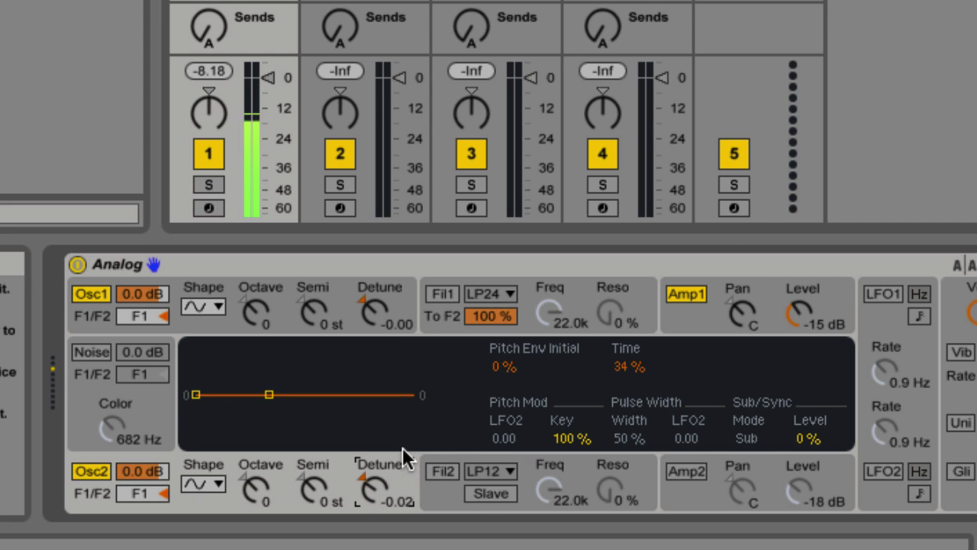
Raise the computer's output volume by four increments and set the Osc2 detune to -0.03.
key(XF86AudioRaiseVolume)
key(XF86AudioRaiseVolume)
key(XF86AudioRaiseVolume)
key(XF86AudioRaiseVolume)
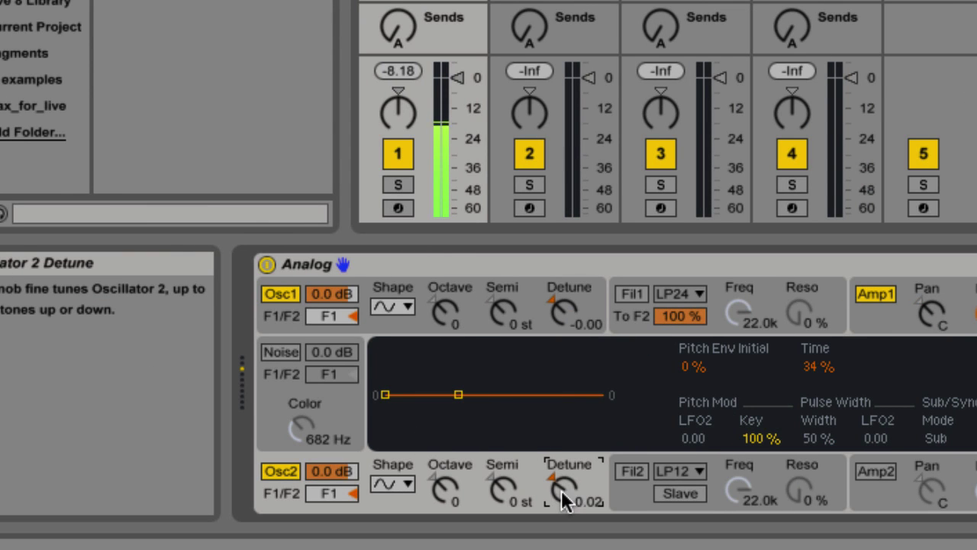
mouse_move(561, 489)
mouse_down()
mouse_move(561, 503)
mouse_move(558, 487)
mouse_up()
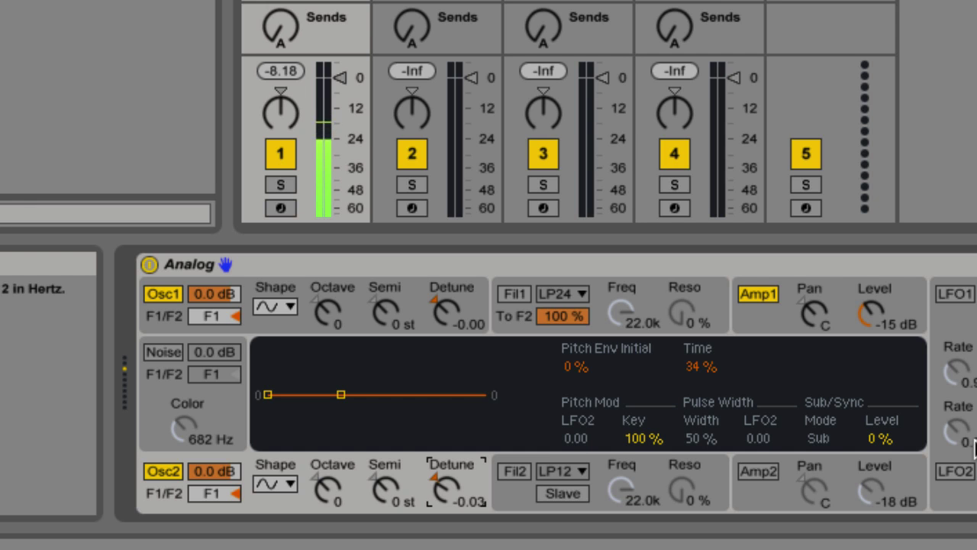
Turn on Amp2 in the Analog instrument and set its pan to 50L.
click(760, 470)
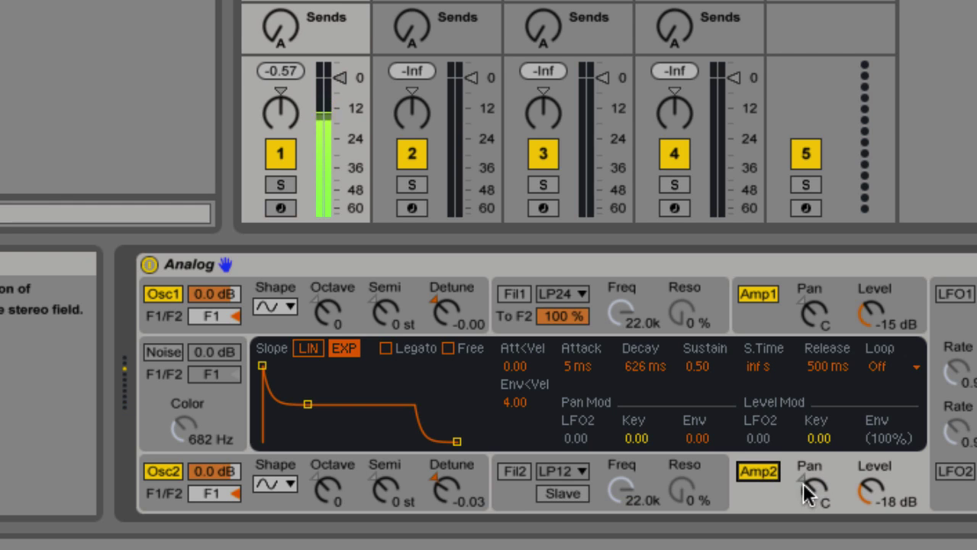
drag(803, 483, 804, 522)
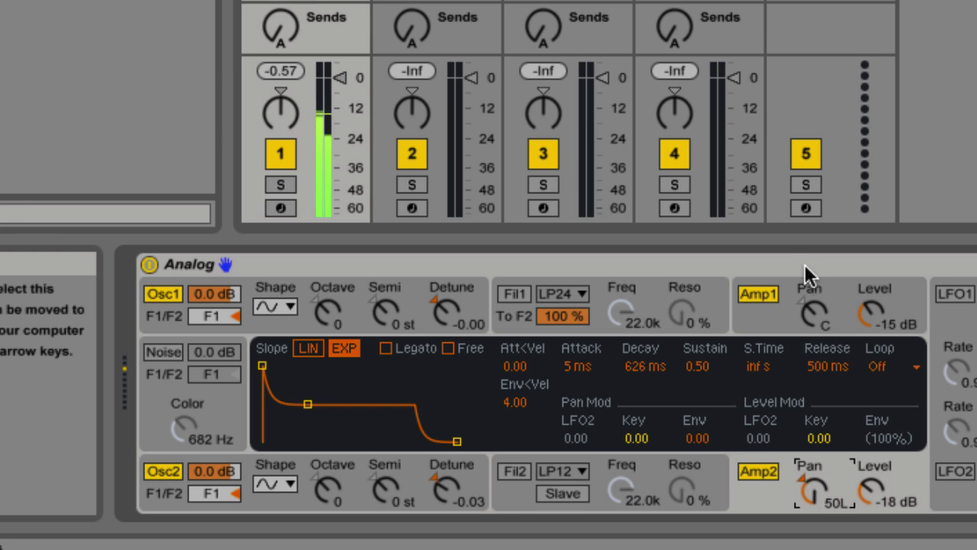
Set the Amp1 pan to 50R and the Osc2 detune to -0.08 in the Analog instrument.
drag(807, 314, 808, 313)
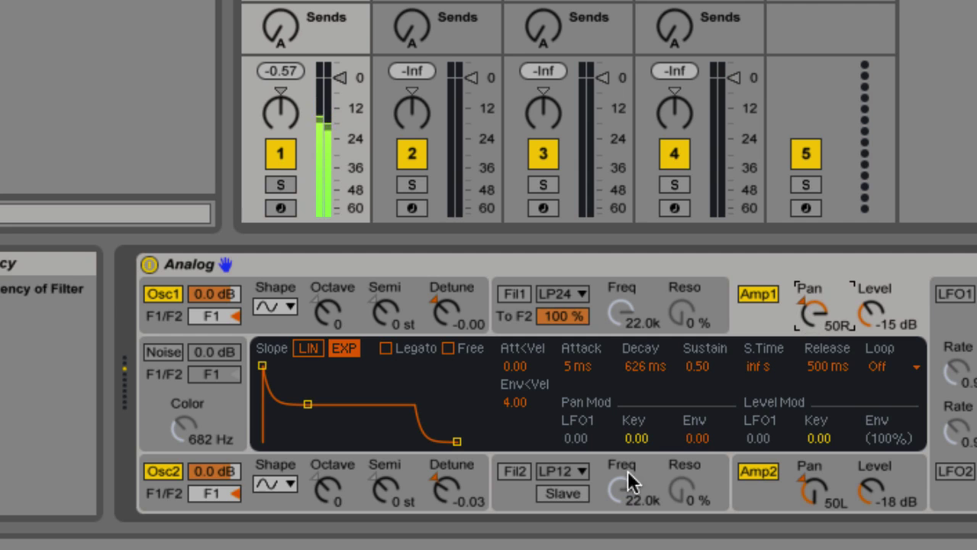
click(439, 491)
drag(439, 486, 438, 485)
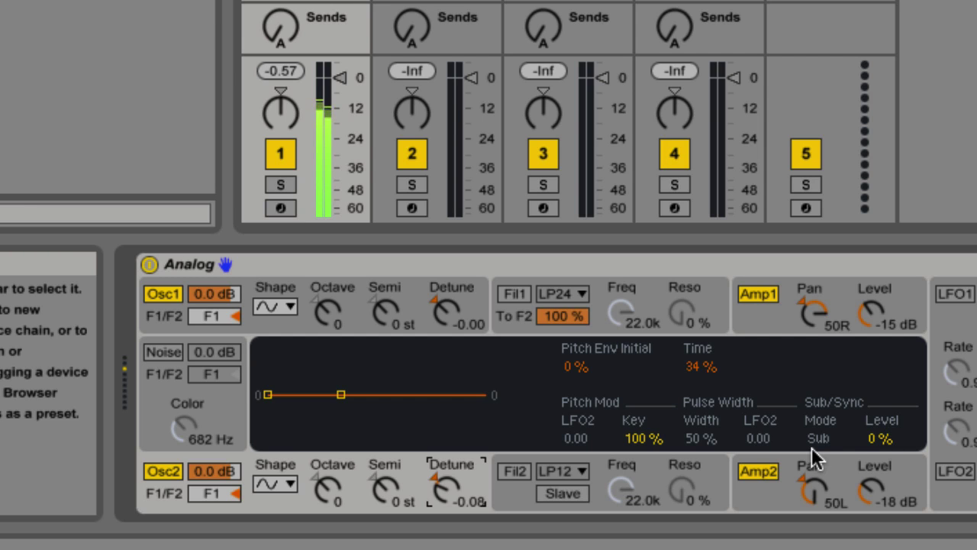
Switch Amp1 off and back on, and do the same with Amp2, to compare the two sides of the stereo sound.
click(758, 298)
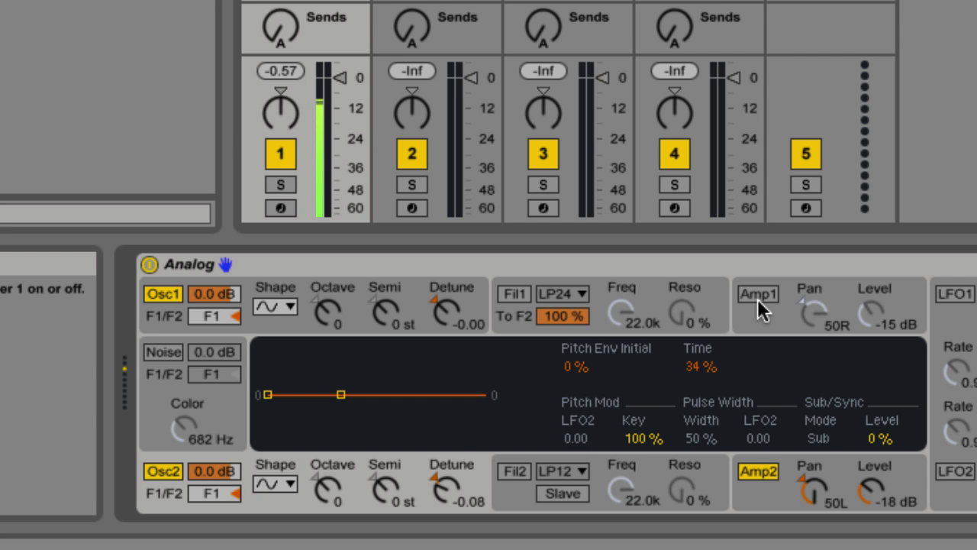
click(758, 299)
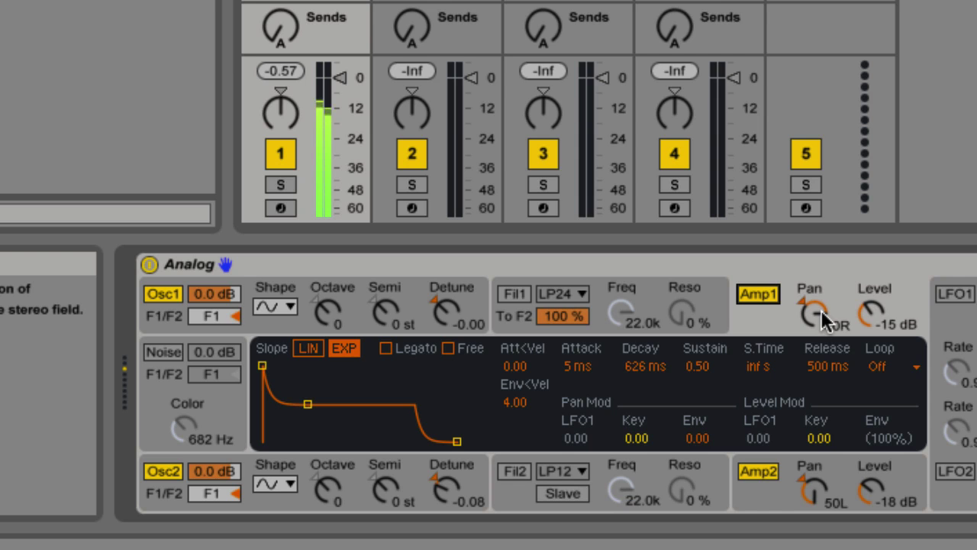
click(758, 472)
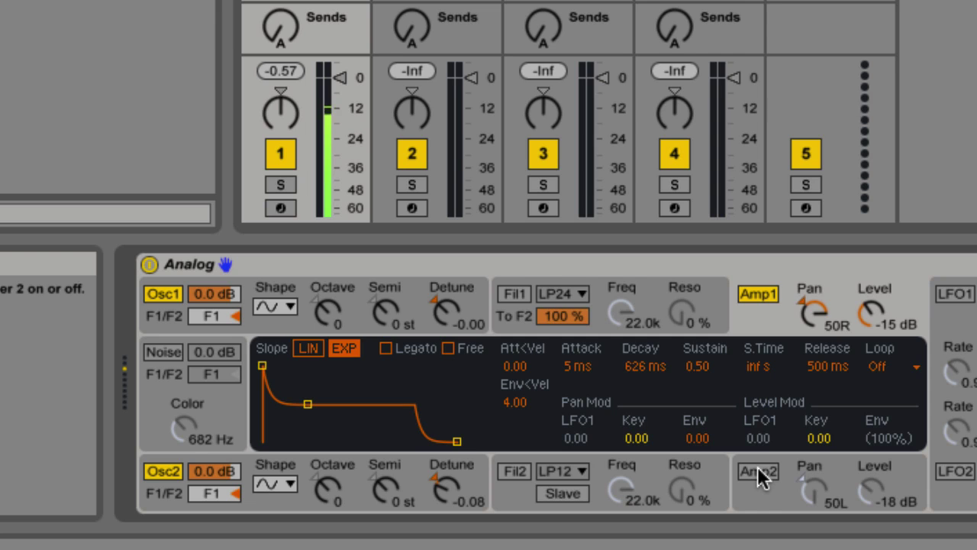
click(759, 473)
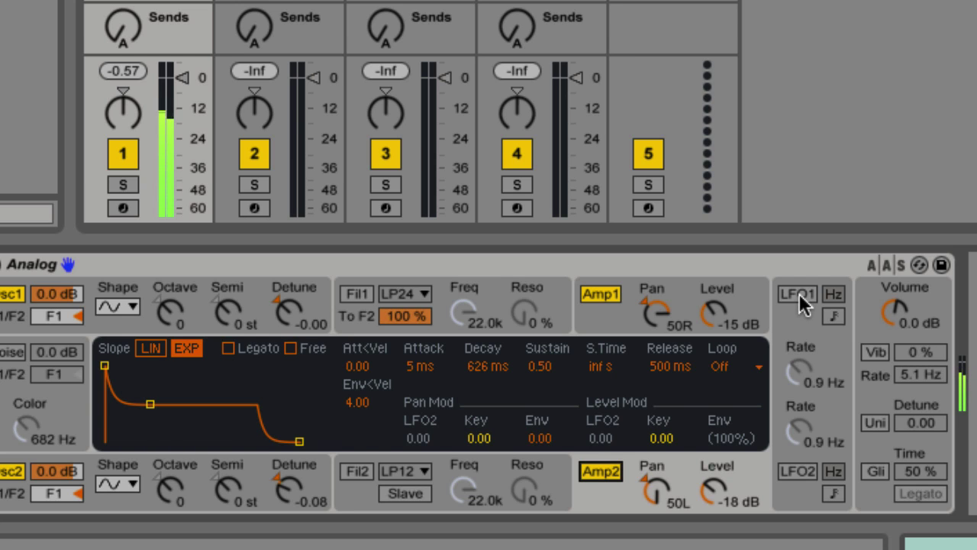
Turn on LFO1 in the Analog instrument with a rate of 3.5 Hz, and turn off Osc2.
click(799, 293)
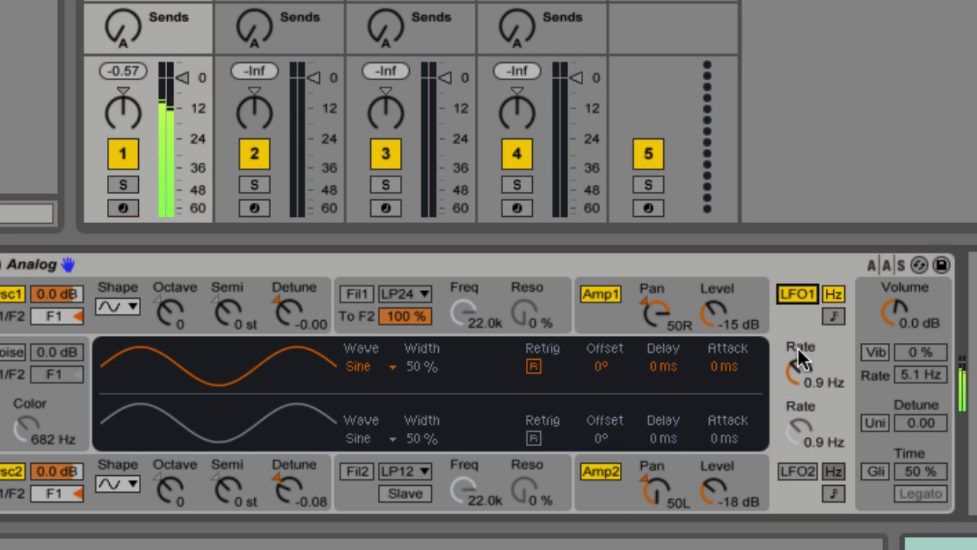
click(797, 374)
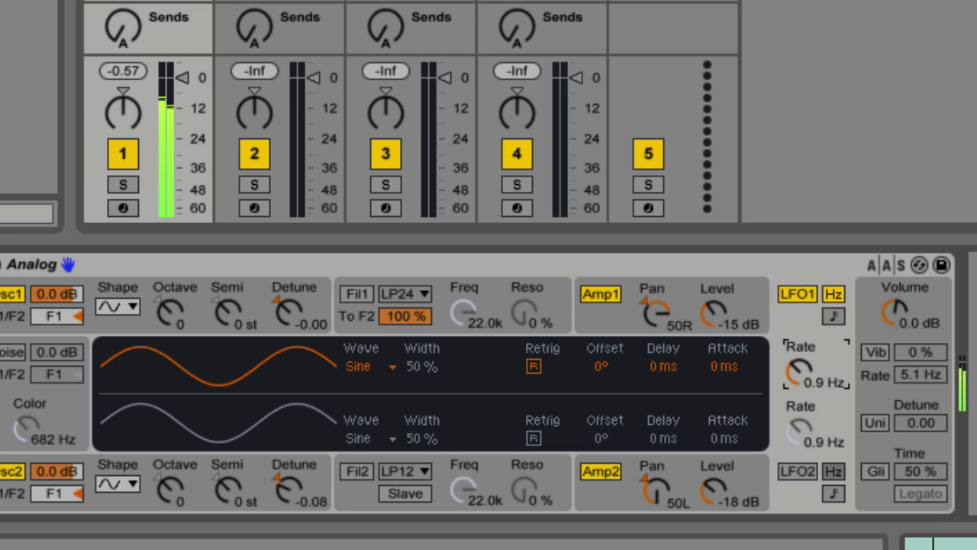
drag(797, 374, 797, 337)
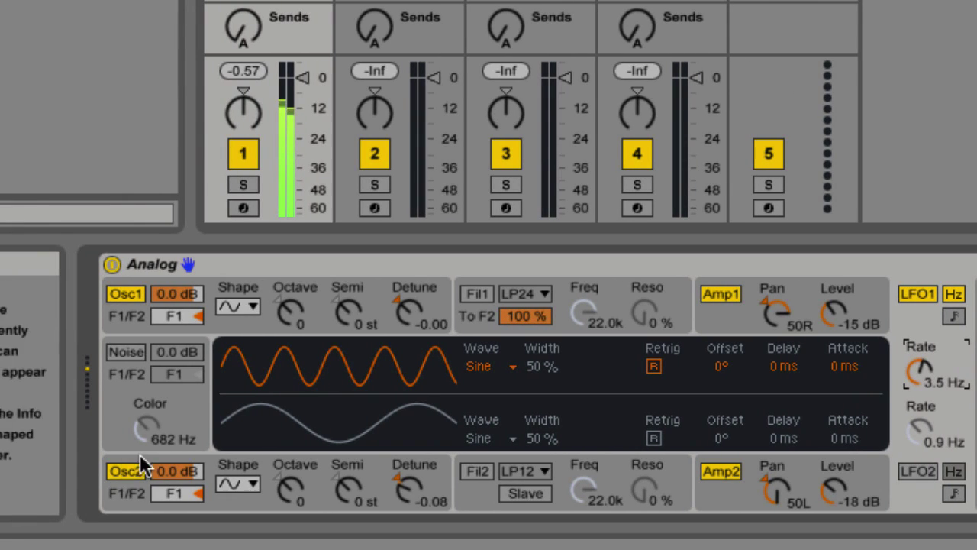
click(9, 471)
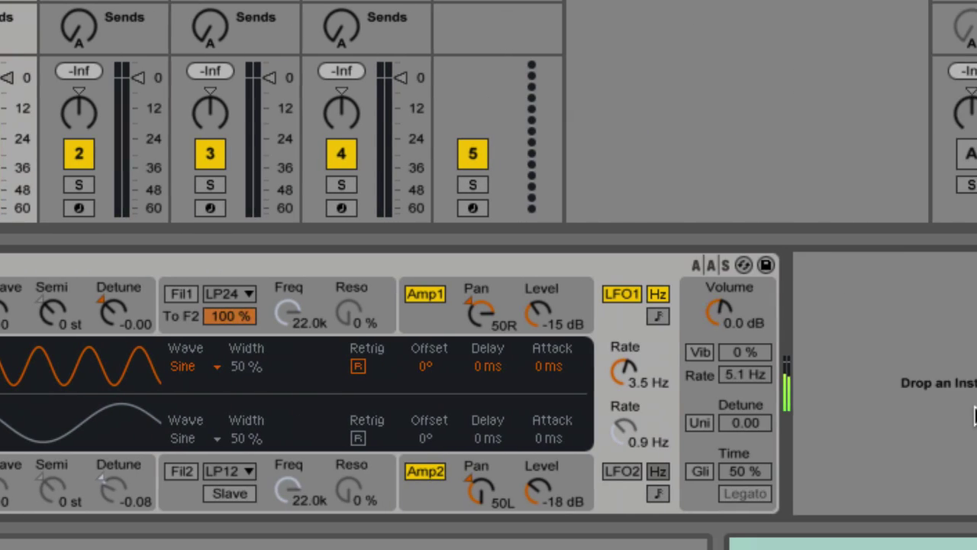
Set LFO1 to a 7.0 Hz rate and 100 % width, and turn on LFO2 with a rate of 4.2 Hz.
mouse_move(618, 362)
mouse_down()
mouse_move(618, 394)
mouse_move(617, 345)
mouse_up()
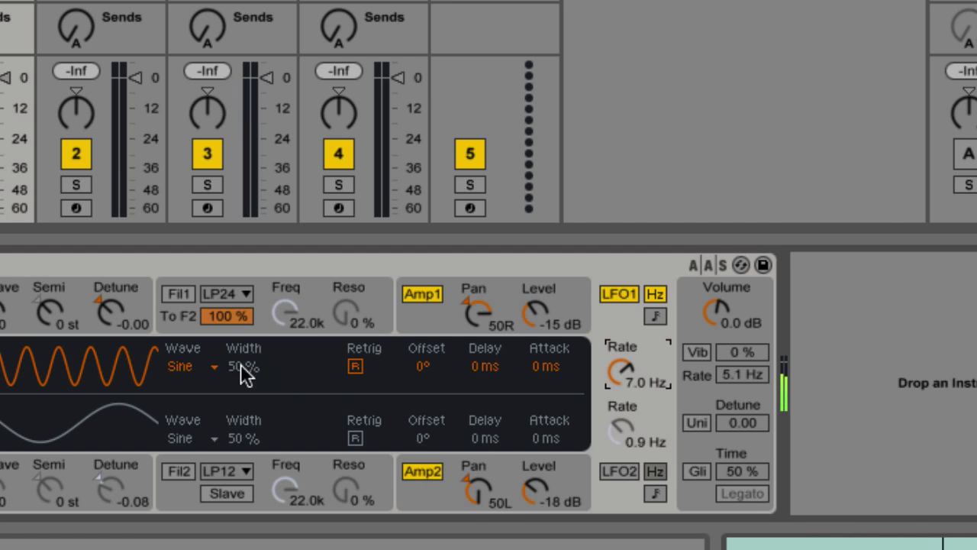
drag(240, 367, 241, 327)
click(618, 474)
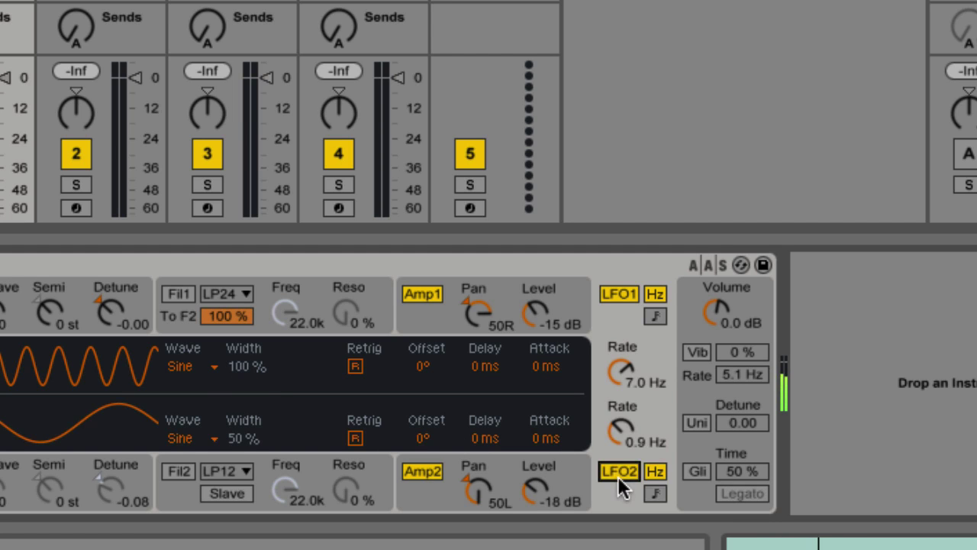
mouse_move(618, 423)
mouse_down()
mouse_move(615, 400)
mouse_move(614, 426)
mouse_up()
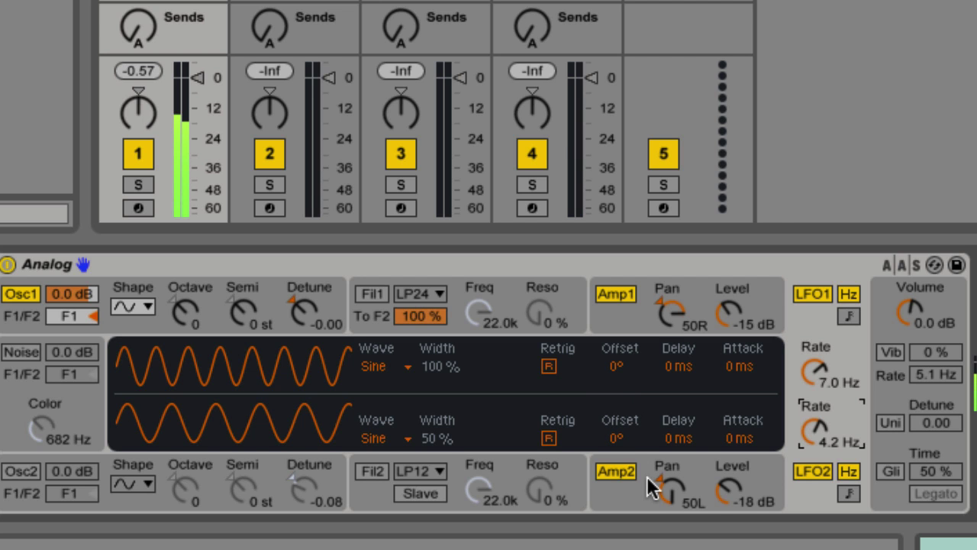
Stop the E3 4bars clip on the Parallel Osc track, and move it to the Ring Mod track's first slot for playback.
key(alt+super+8)
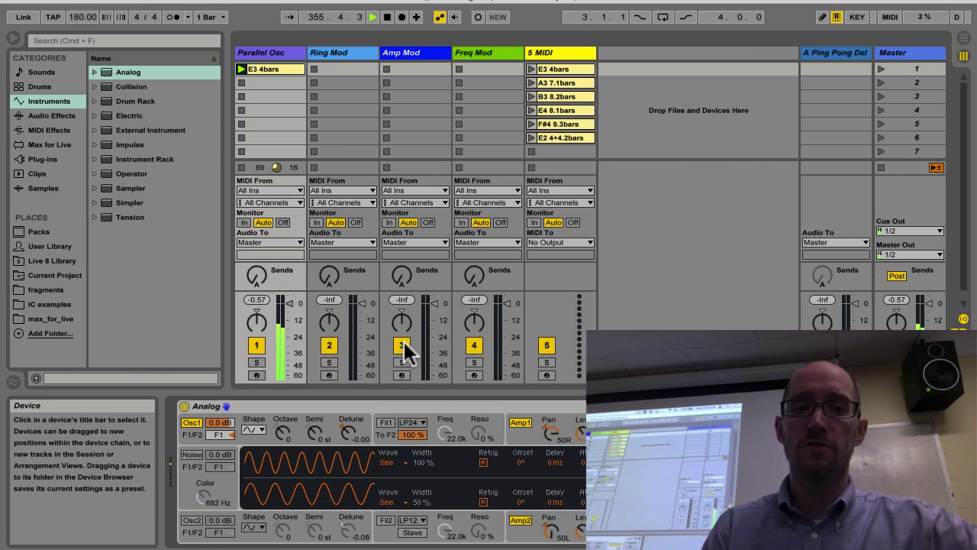
click(241, 80)
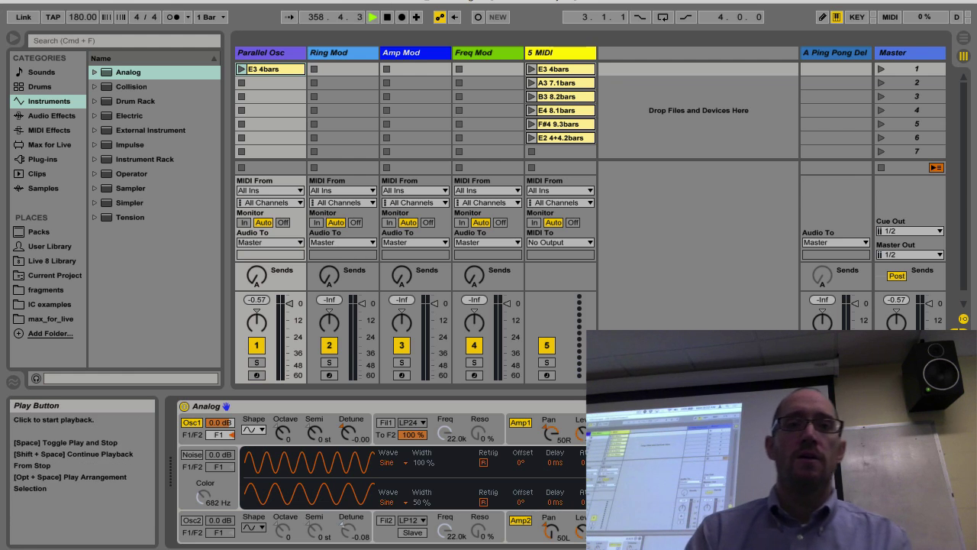
drag(280, 67, 344, 68)
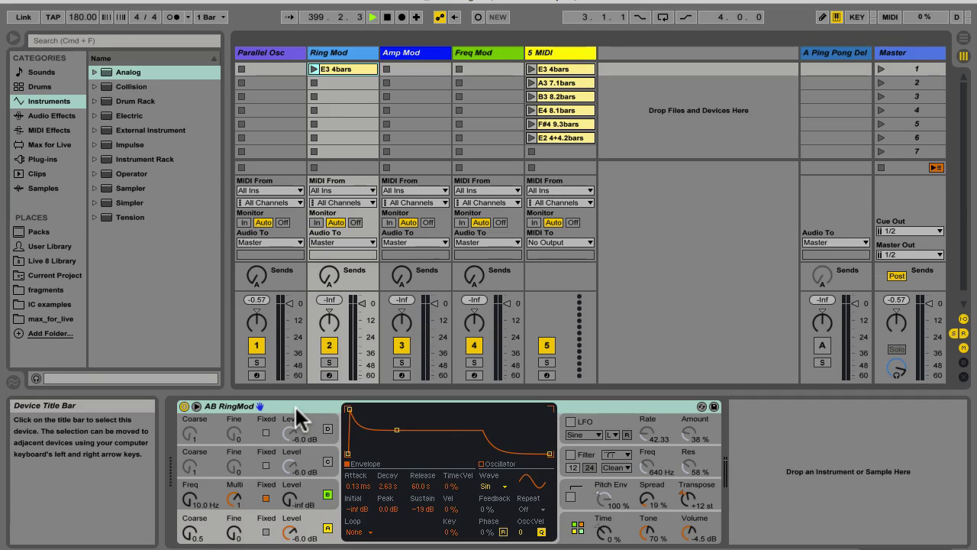
click(311, 67)
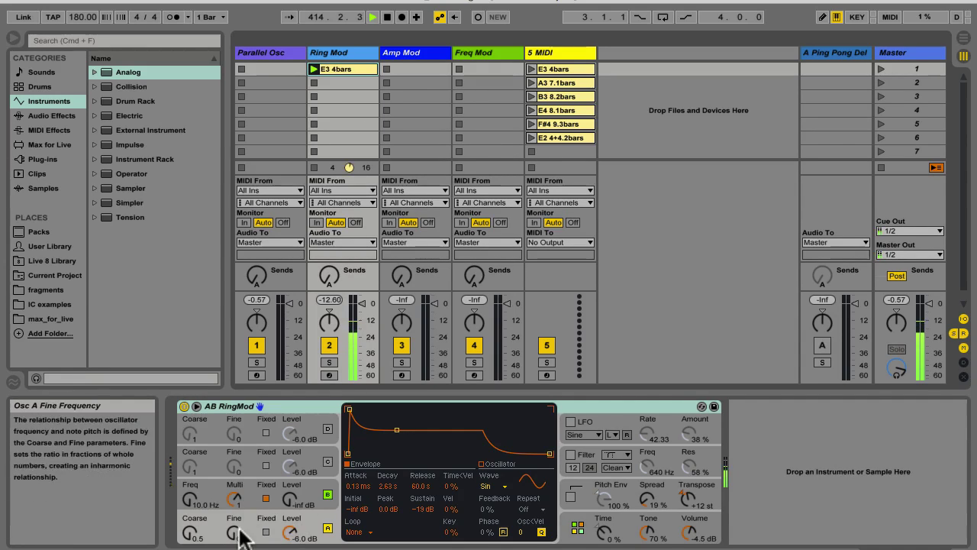
Show the algorithm display of the AB RingMod device, and raise oscillator B's level to -2.2 dB.
key(alt+super+8)
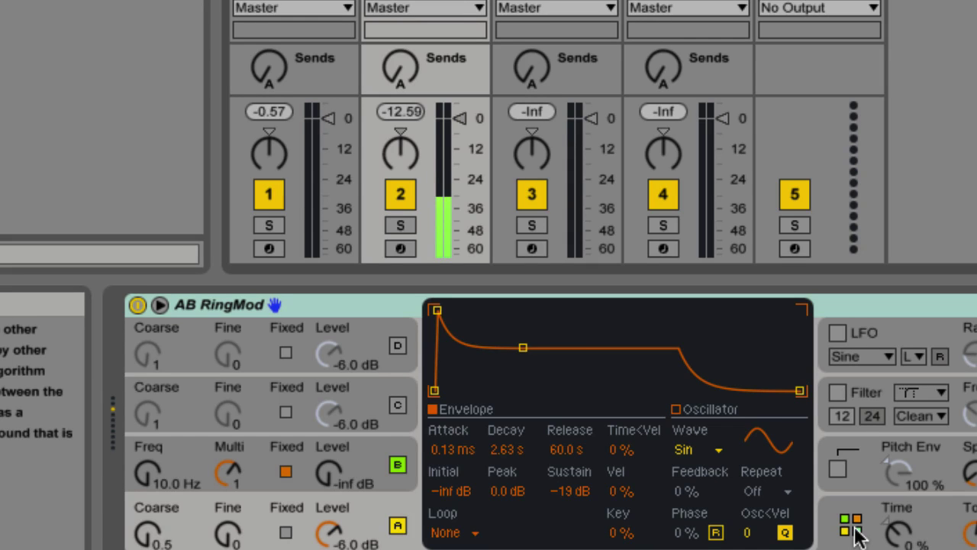
click(854, 527)
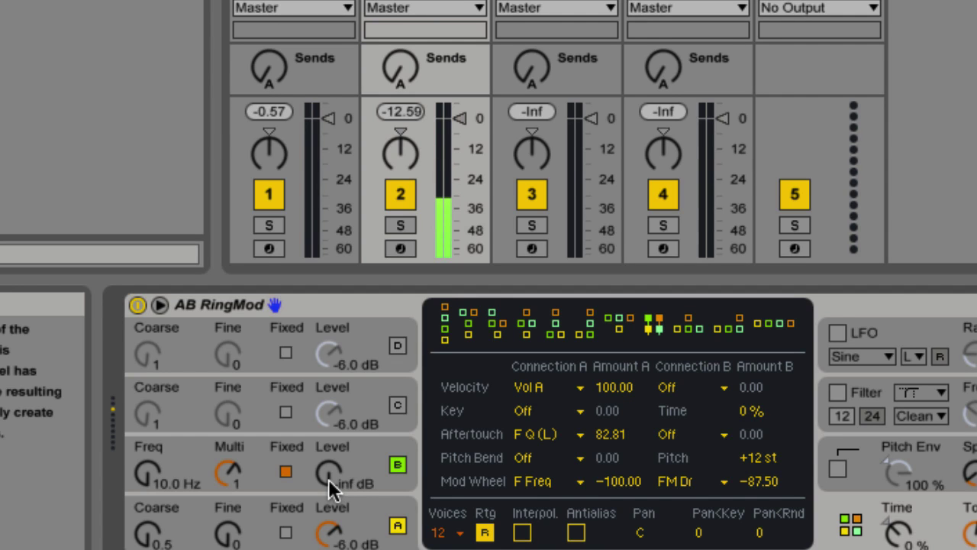
drag(328, 479, 329, 435)
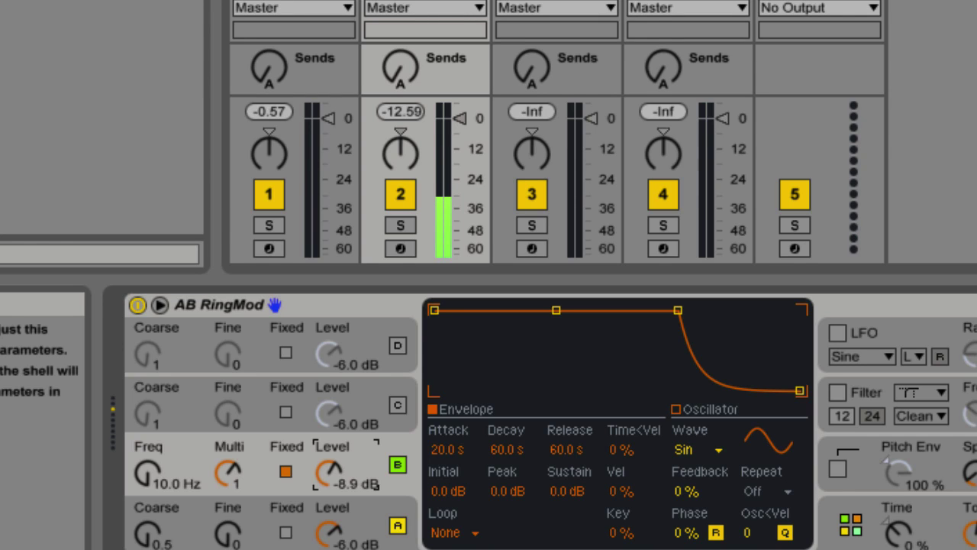
drag(329, 434, 329, 434)
drag(329, 433, 329, 432)
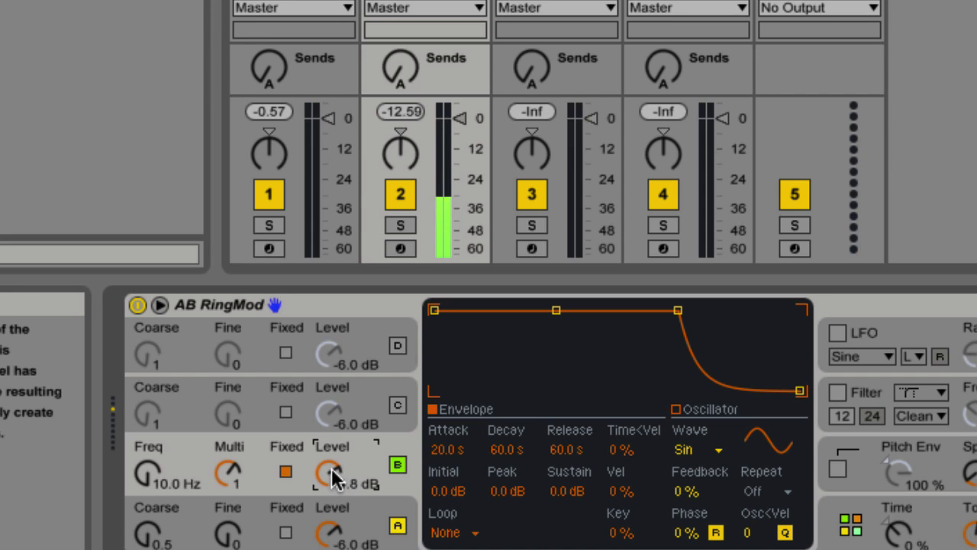
drag(332, 468, 331, 457)
Raise oscillator B's fixed frequency to 169 Hz, and lower the computer's output volume by three increments.
drag(141, 481, 141, 443)
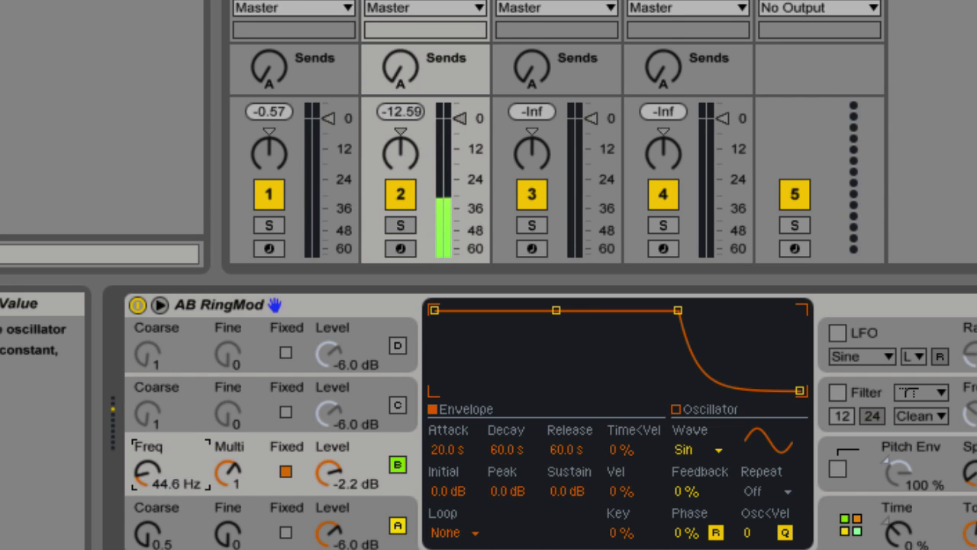
drag(141, 436, 140, 427)
drag(140, 424, 140, 414)
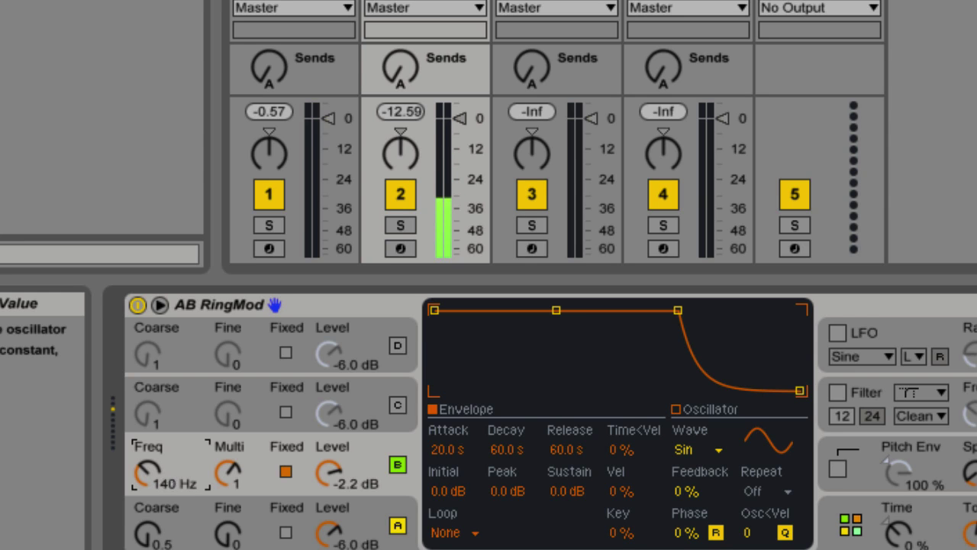
mouse_move(147, 472)
mouse_down()
mouse_move(147, 481)
mouse_move(148, 446)
mouse_move(148, 467)
mouse_up()
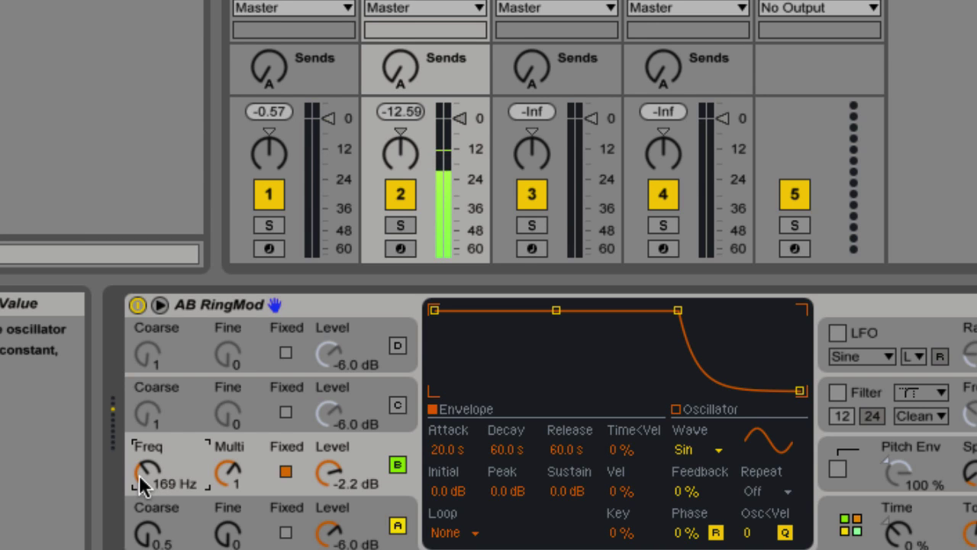
key(XF86AudioLowerVolume)
key(XF86AudioLowerVolume)
key(XF86AudioLowerVolume)
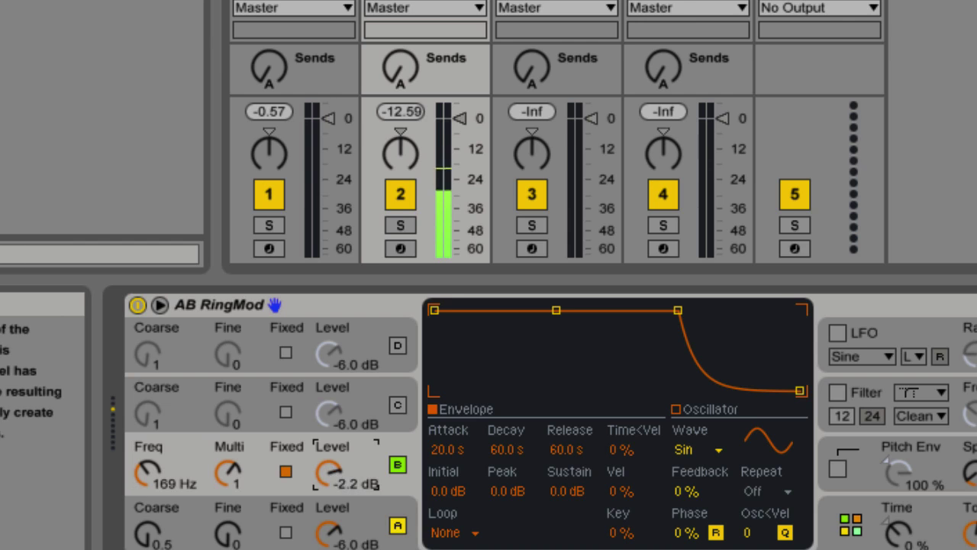
Sweep oscillator B's level down to -inf dB and back up to -10 dB, raising the computer's output volume by one increment.
drag(329, 470, 329, 502)
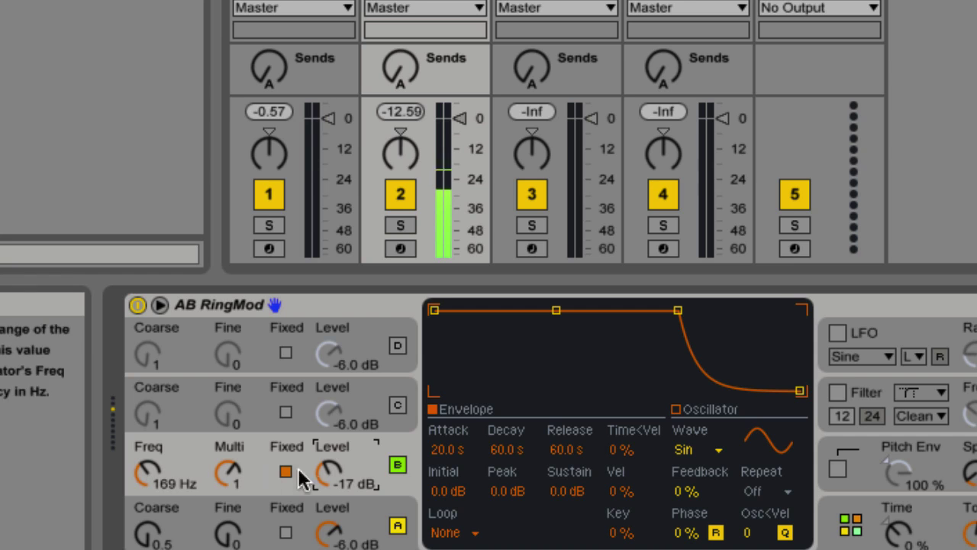
drag(317, 472, 318, 490)
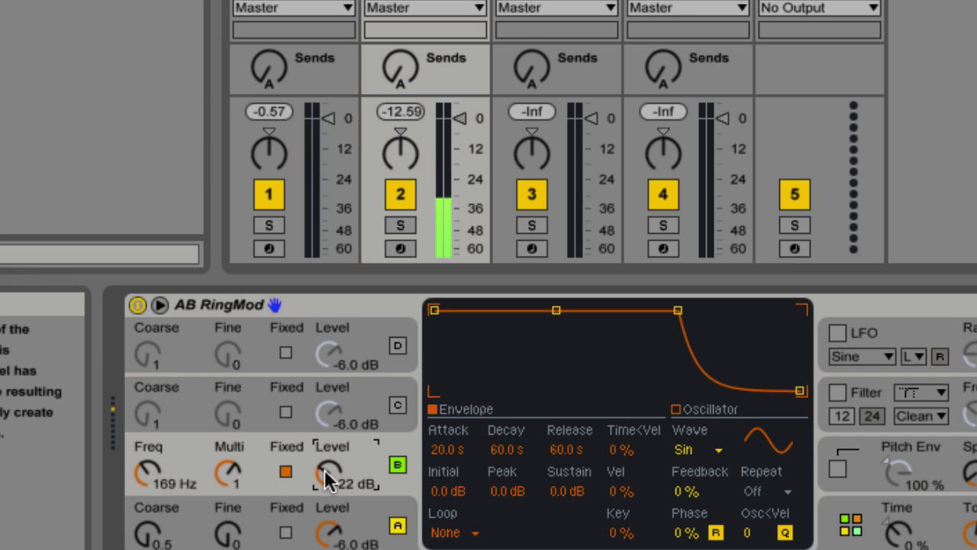
drag(327, 479, 327, 528)
key(XF86AudioRaiseVolume)
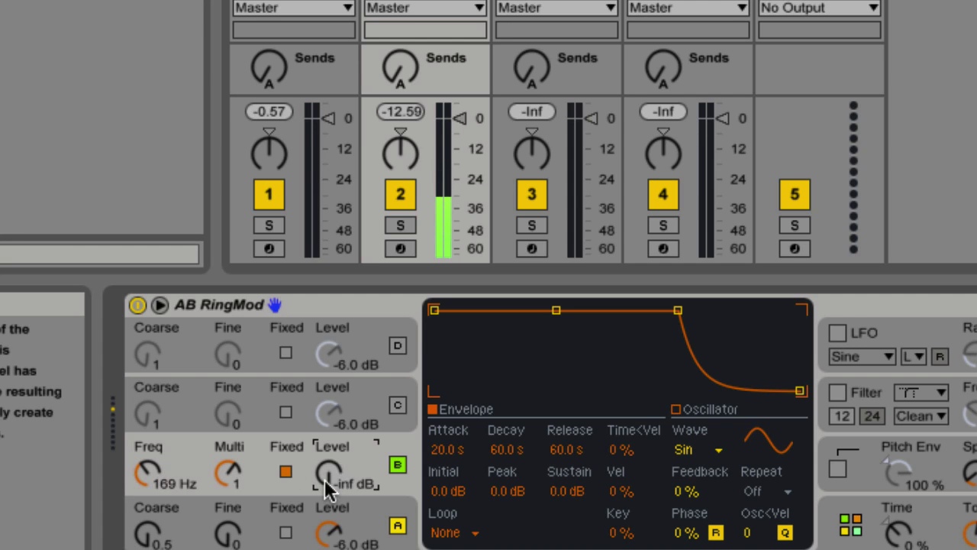
drag(327, 479, 326, 439)
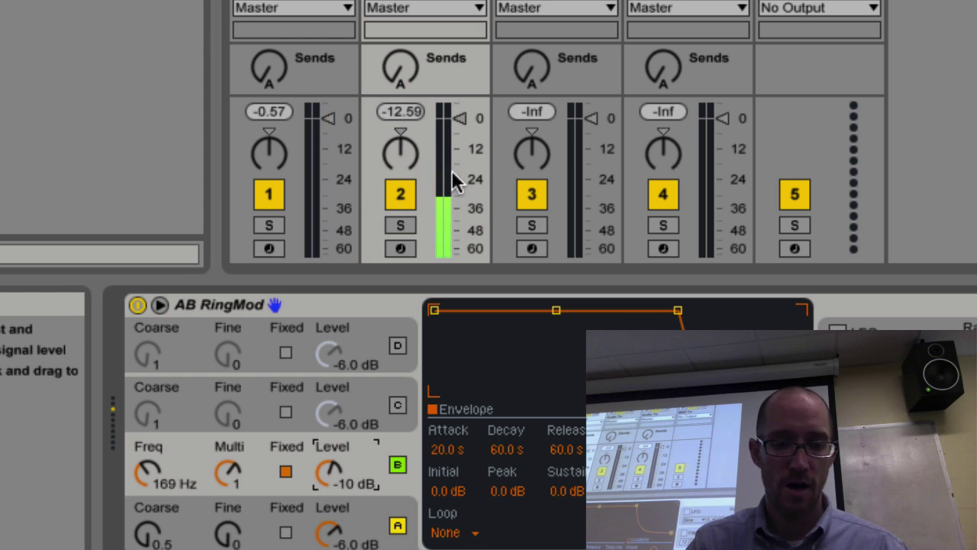
Stop the Ring Mod track's clip and move the E3 4bars clip to the first slot of the Amp Mod track.
key(alt+super+8)
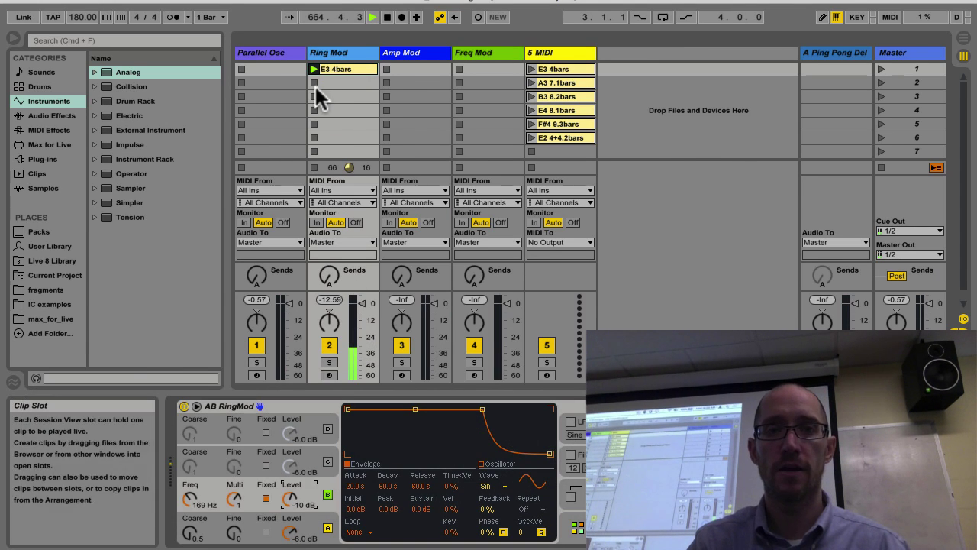
click(314, 82)
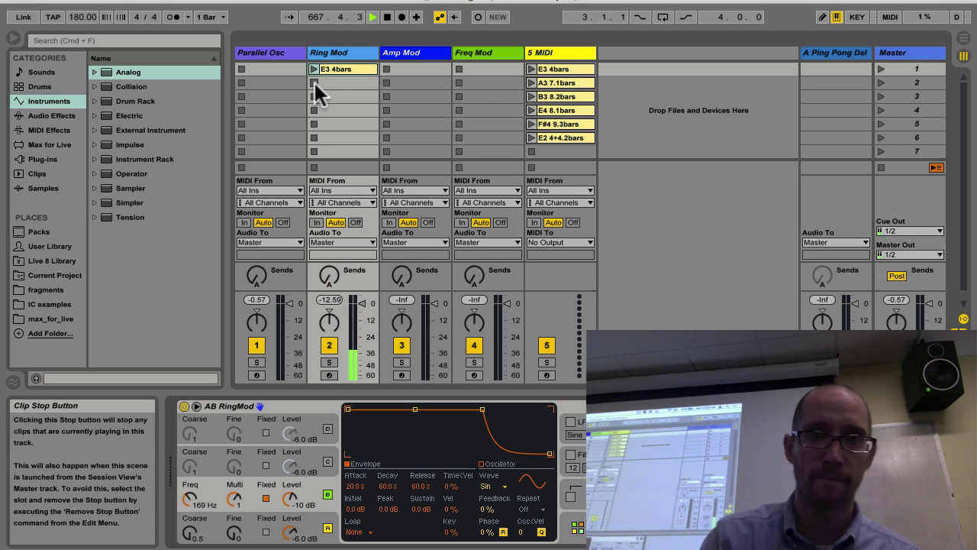
click(345, 68)
drag(347, 67, 413, 64)
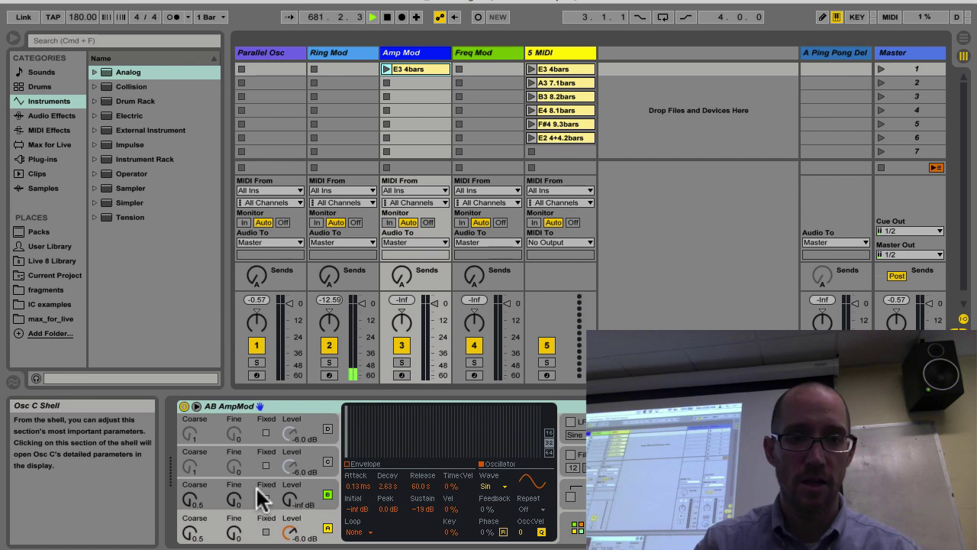
Select the Ring Mod track to view its AB RingMod device for comparison with AB AmpMod.
key(alt+super+8)
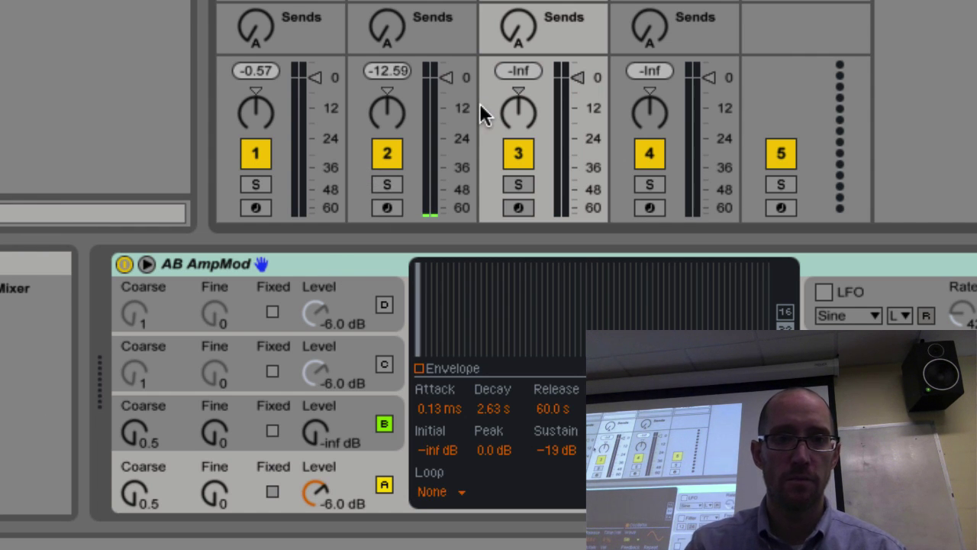
key(alt+super+8)
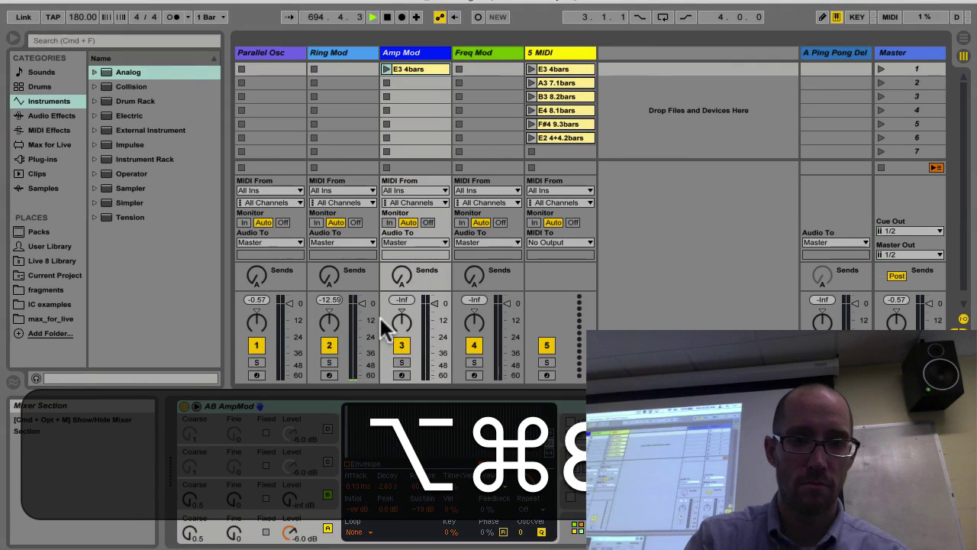
click(353, 51)
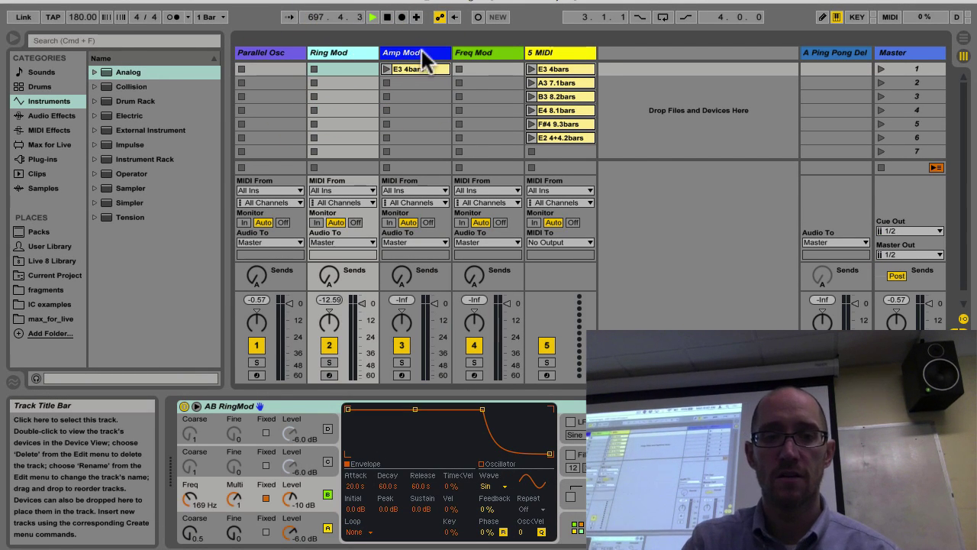
Compare the AB RingMod device on the Ring Mod track with the AB AmpMod device on the Amp Mod track.
click(422, 54)
click(357, 57)
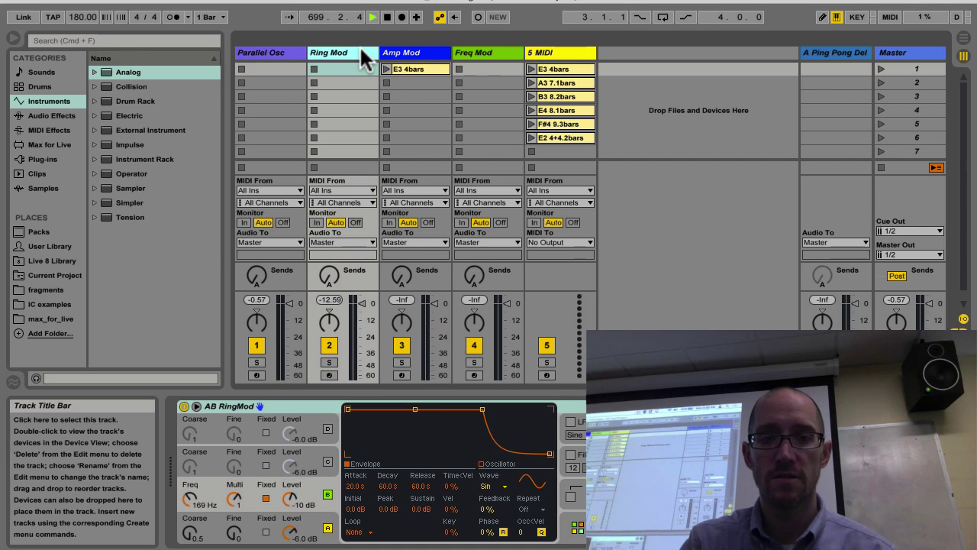
click(435, 58)
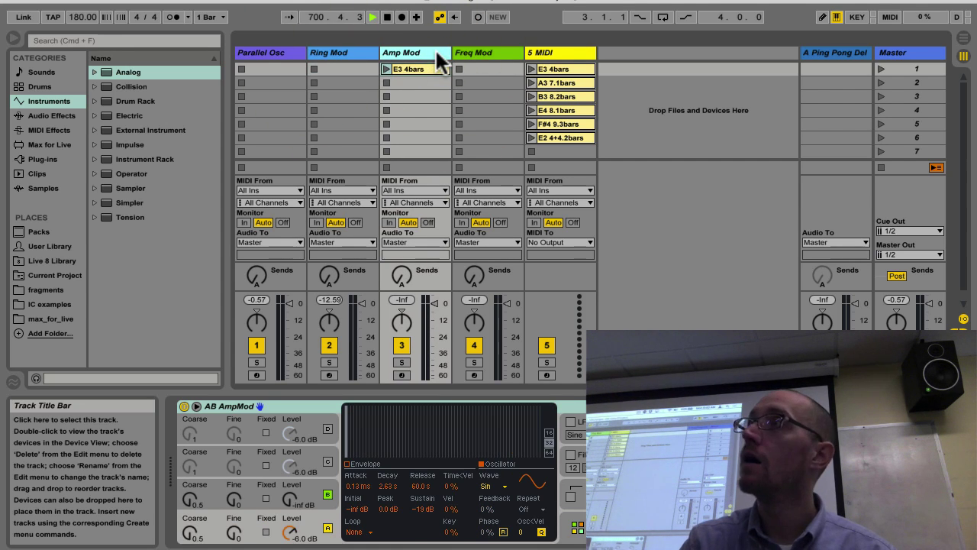
click(354, 53)
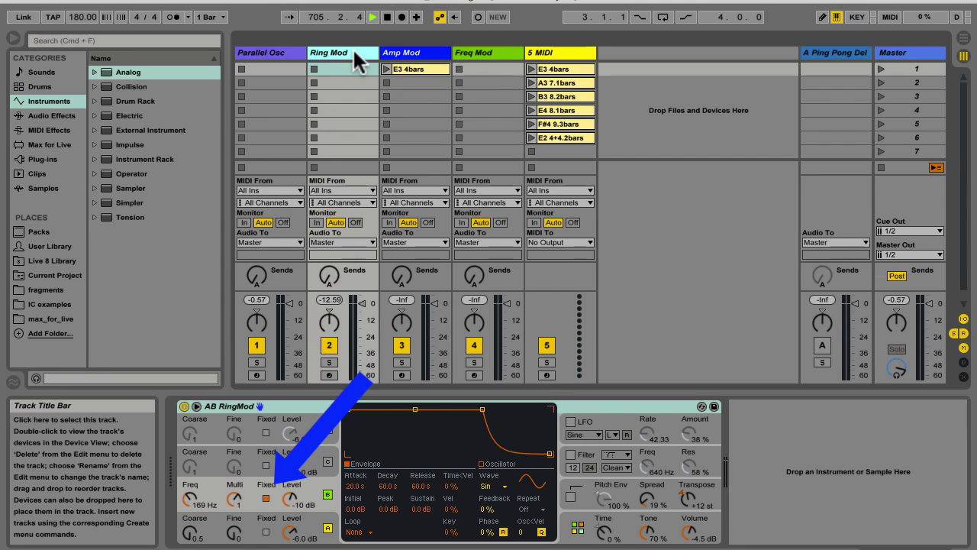
click(416, 50)
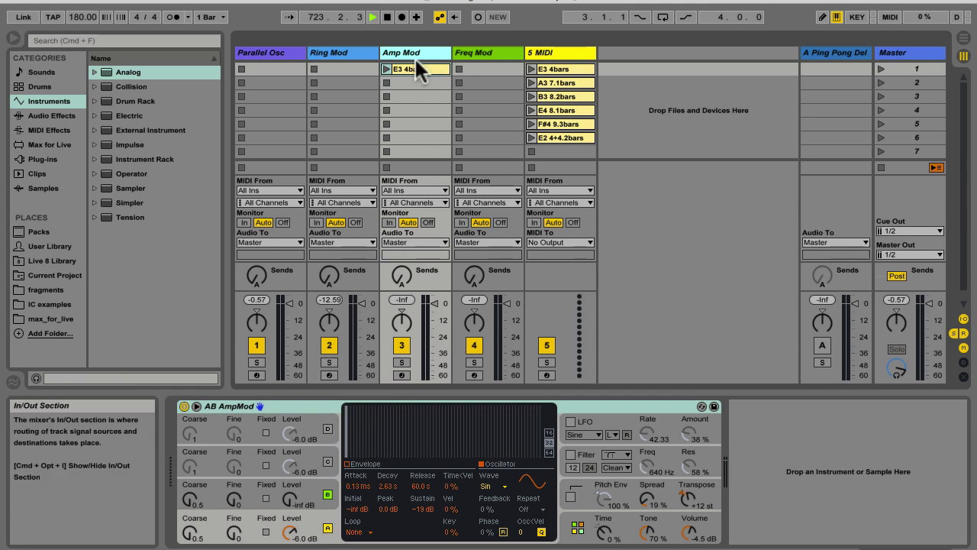
Launch the E3 4bars clip on the Amp Mod track, and set oscillator B's Coarse to 4 and level to -7.0 dB.
click(383, 68)
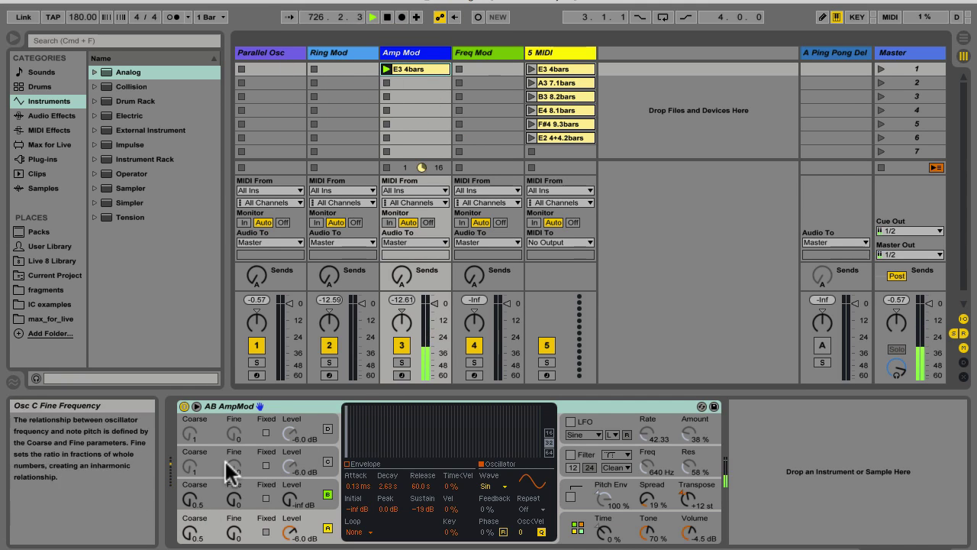
key(alt+super+8)
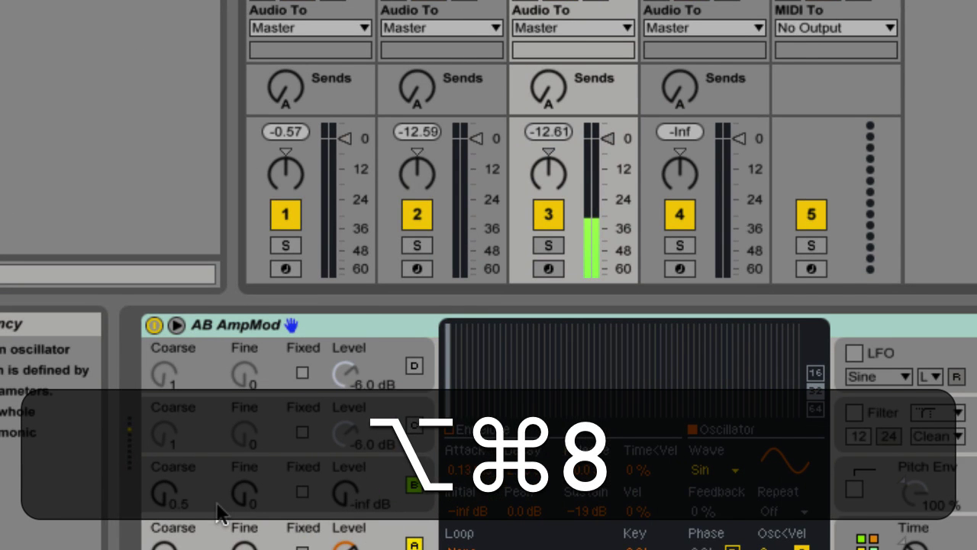
key(alt+super+=)
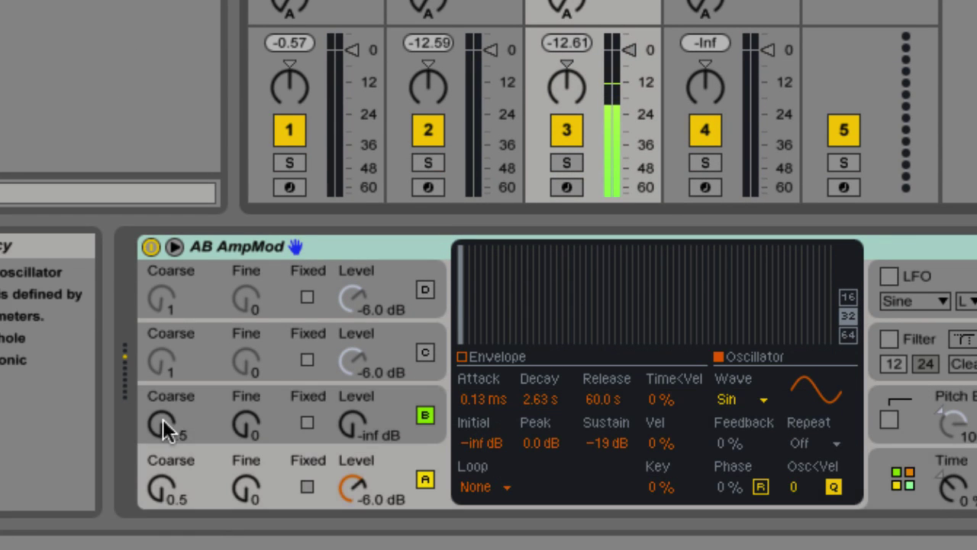
drag(160, 430, 159, 409)
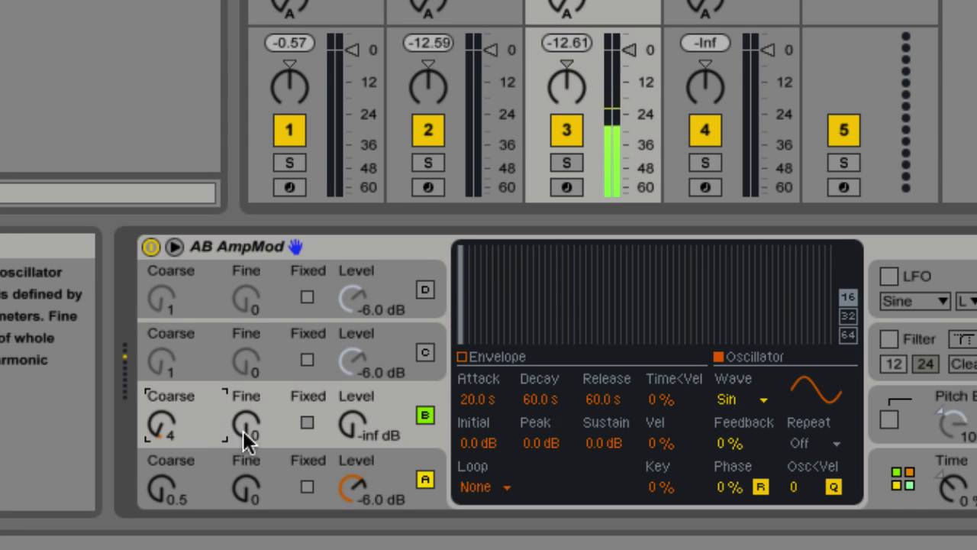
drag(368, 420, 367, 384)
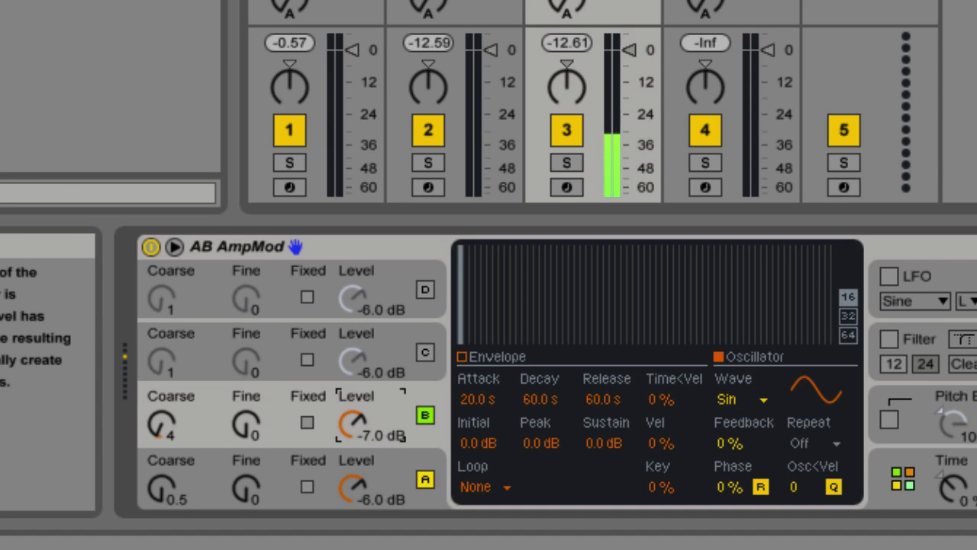
Raise oscillator B's Coarse frequency to 6, and bring it down to 2 while the clip plays.
click(157, 425)
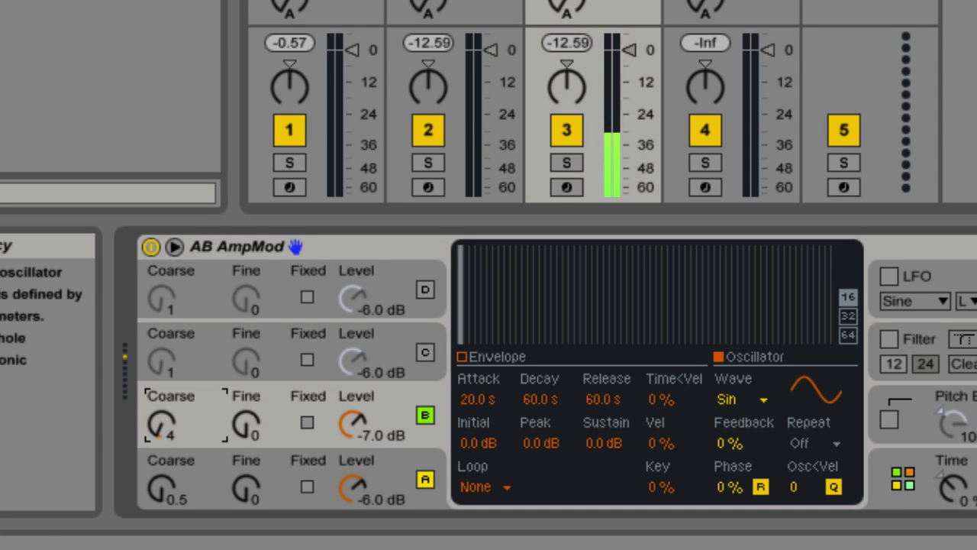
drag(156, 425, 157, 413)
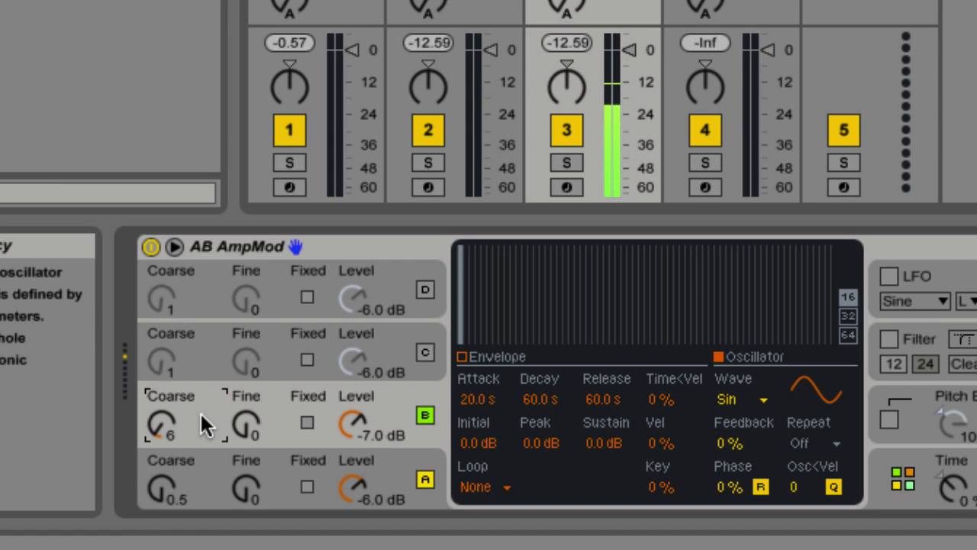
click(233, 424)
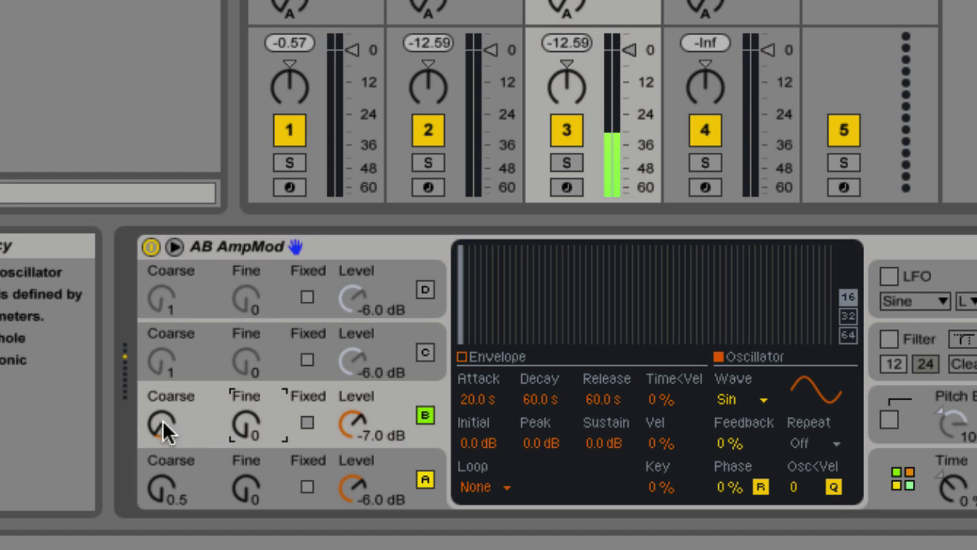
drag(150, 428, 150, 440)
drag(150, 428, 149, 439)
Set oscillator B's Fine frequency to 453 and lower its level to -19 dB.
click(261, 431)
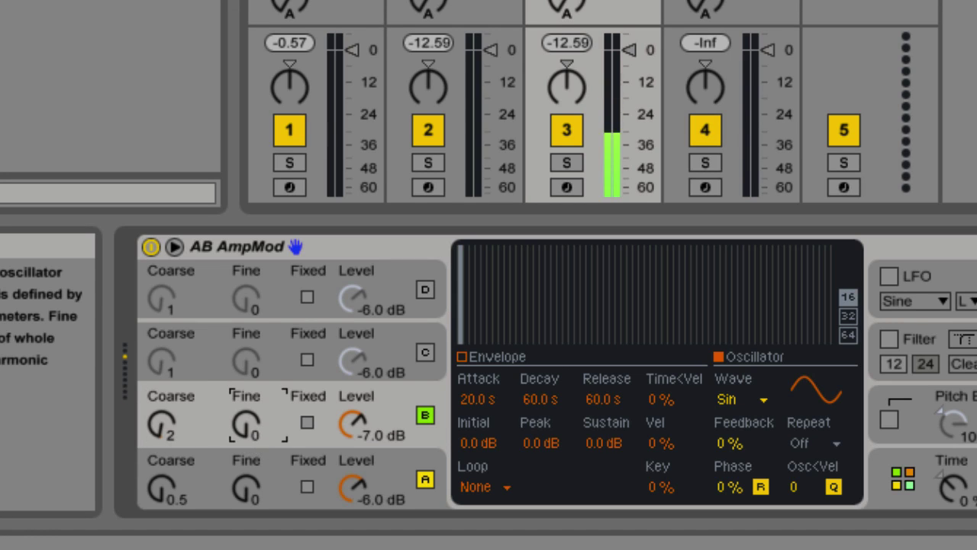
drag(261, 430, 260, 404)
drag(246, 423, 246, 416)
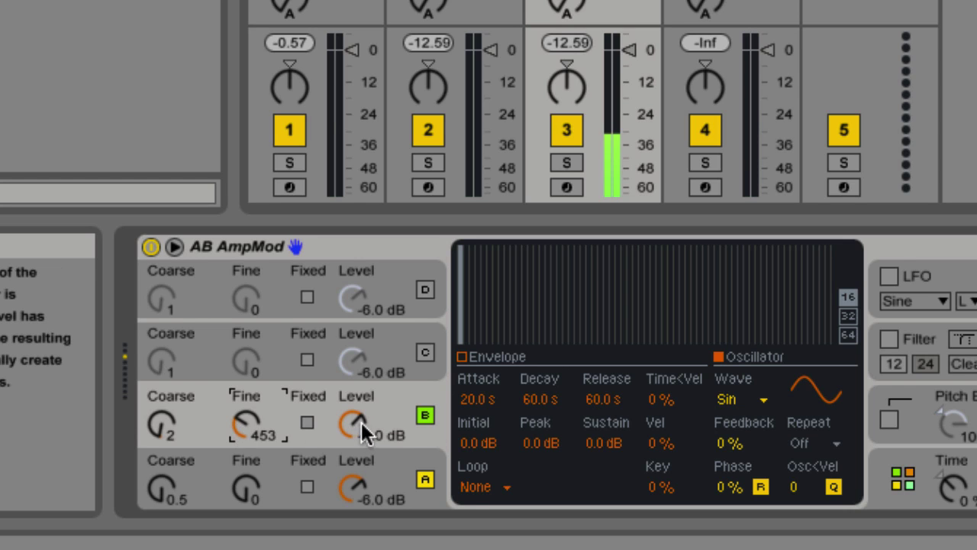
drag(360, 422, 360, 453)
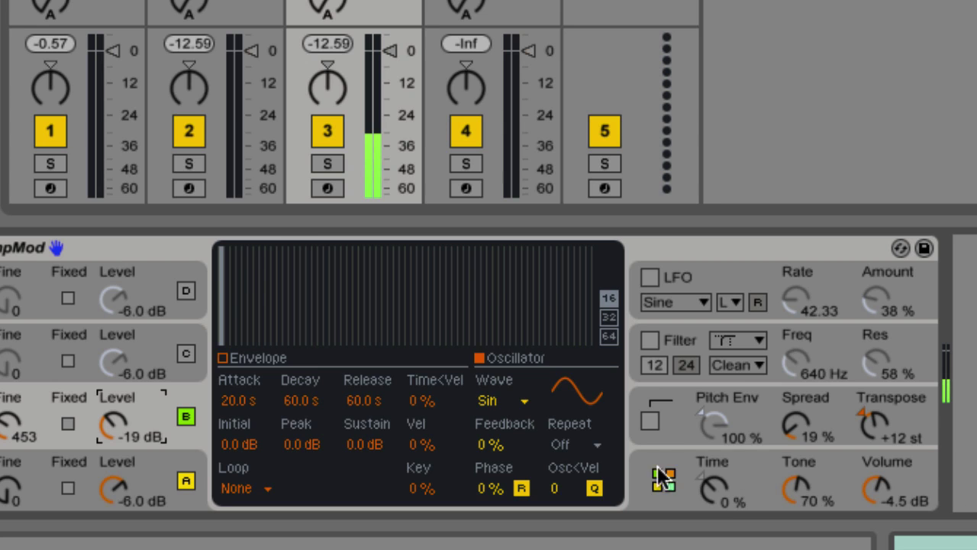
Display AB AmpMod's algorithm and global settings, and stop the clip playing on the Amp Mod track.
click(903, 478)
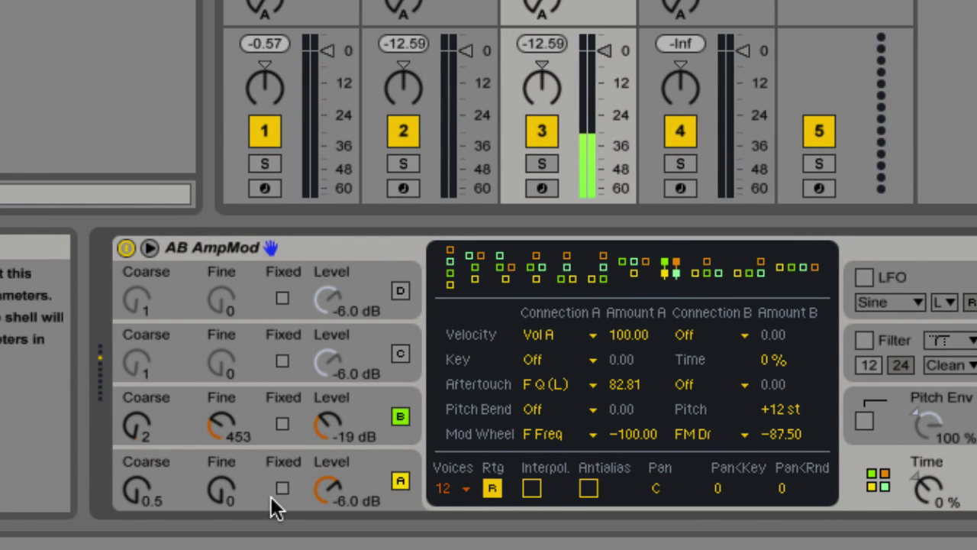
key(alt+super+8)
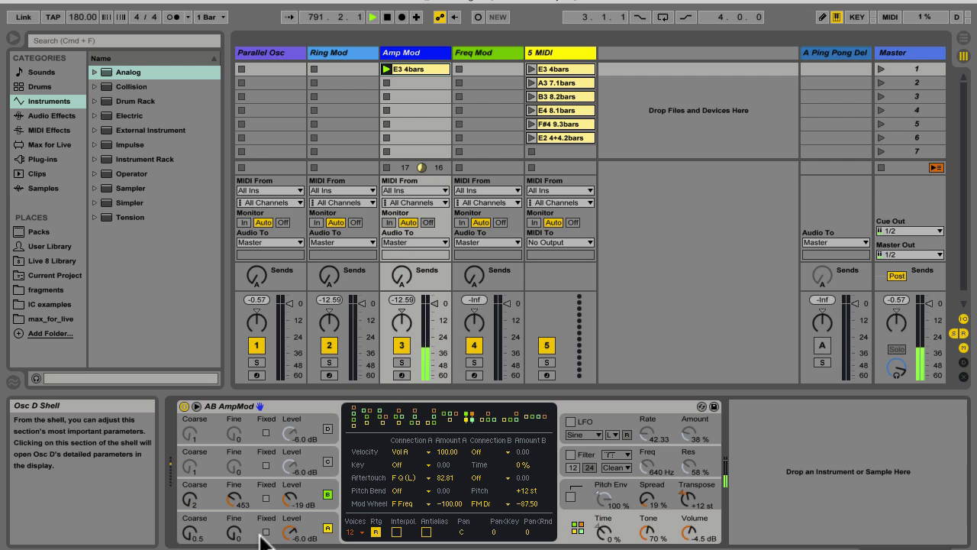
click(386, 83)
Move the RAT MIDI effect from the 5 MIDI track to the Amp Mod track, in front of AB AmpMod.
click(579, 53)
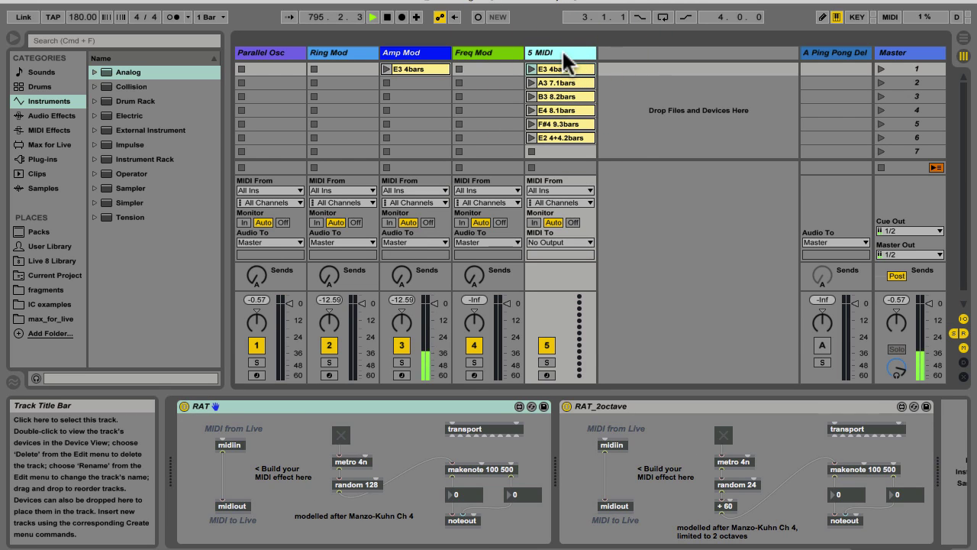
click(399, 405)
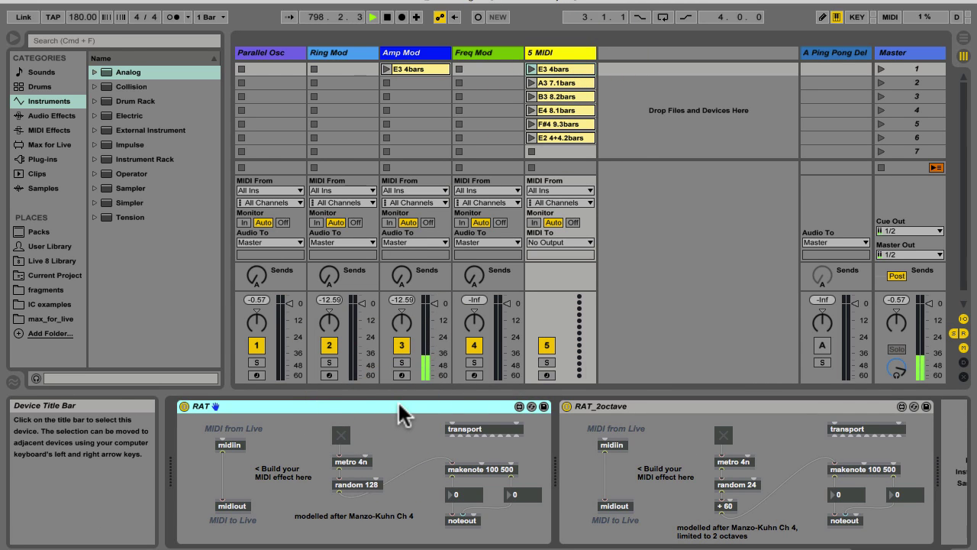
click(399, 405)
key(super)
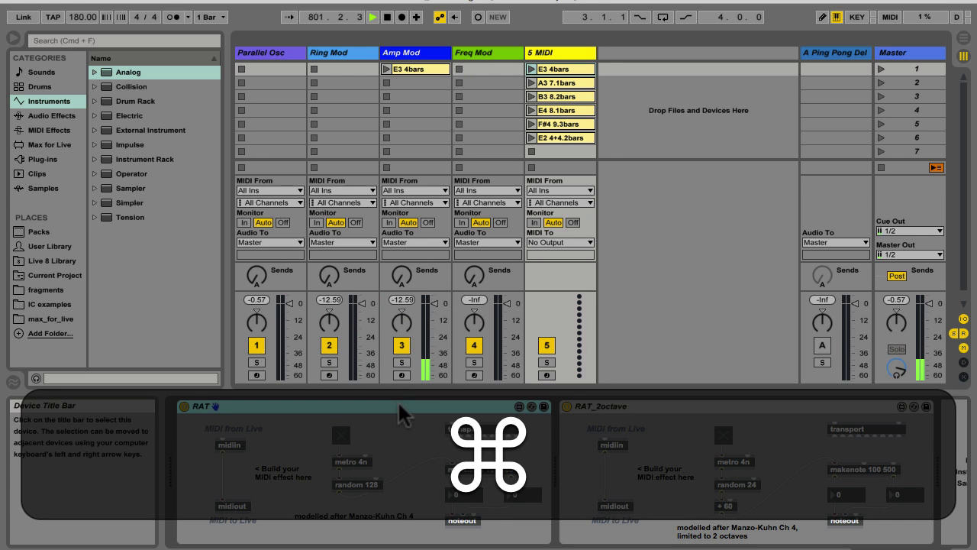
drag(398, 404, 172, 433)
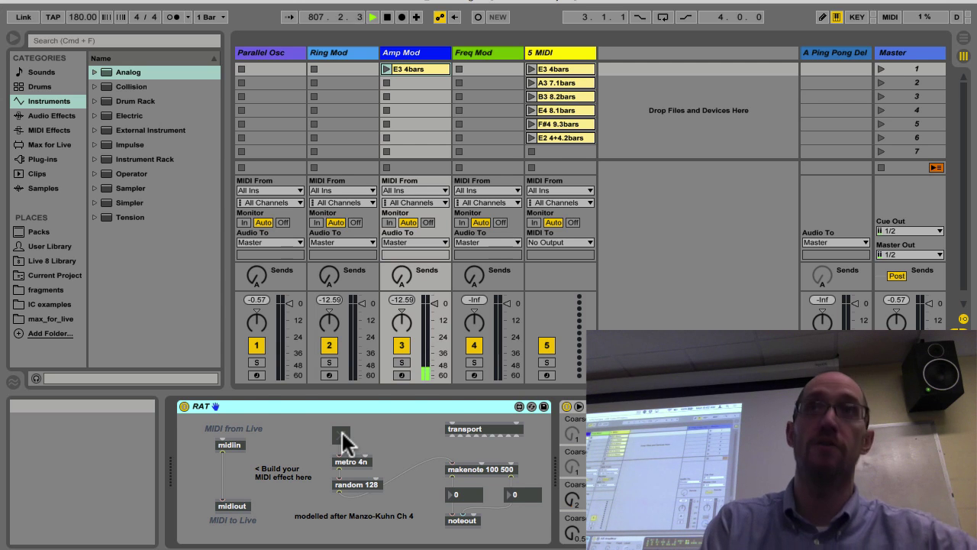
Audition RAT's random notes by switching its metro toggle on and off, and delete RAT from the Amp Mod track.
click(341, 433)
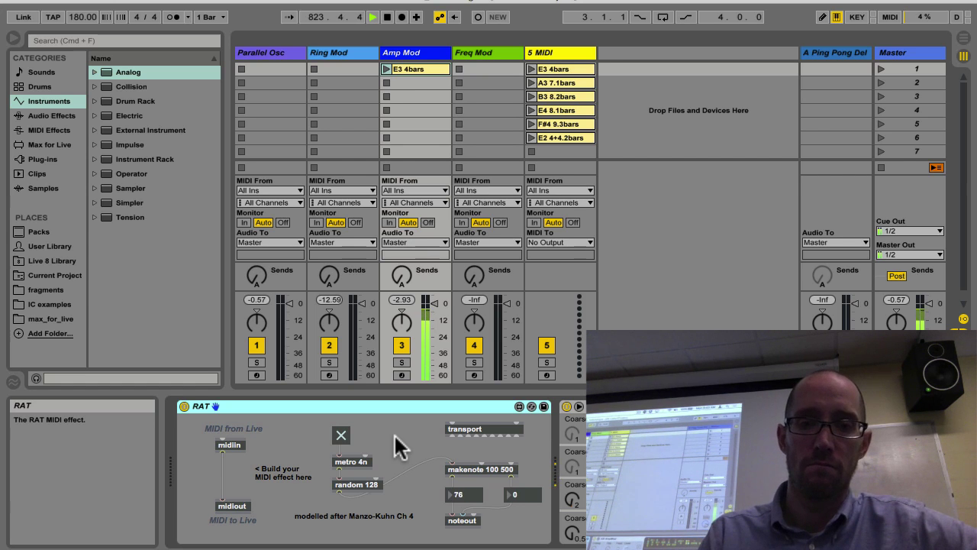
click(341, 436)
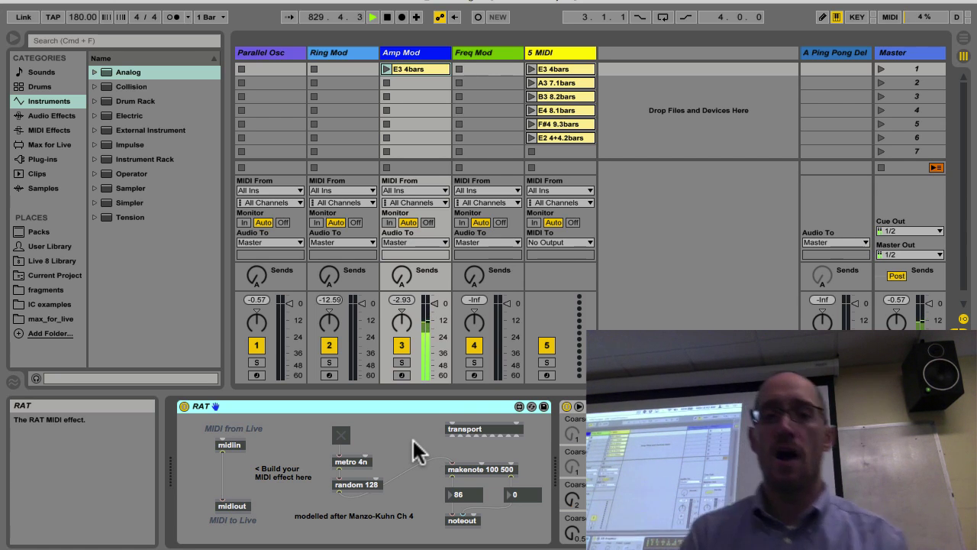
click(394, 406)
key(BackSpace)
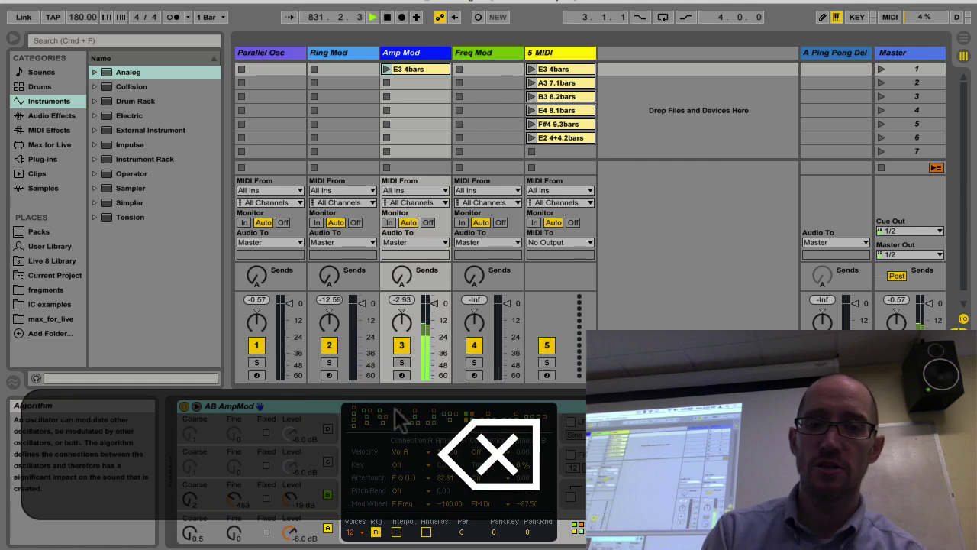
Examine the RAT_2octave patch on the 5 MIDI track, following metro 4n, random 24 and + 60 to the note output.
click(569, 52)
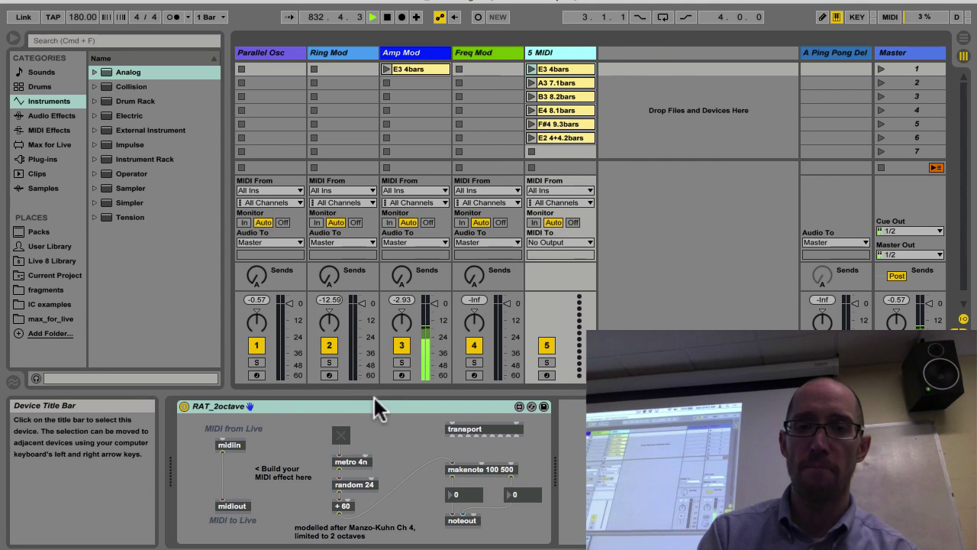
click(380, 410)
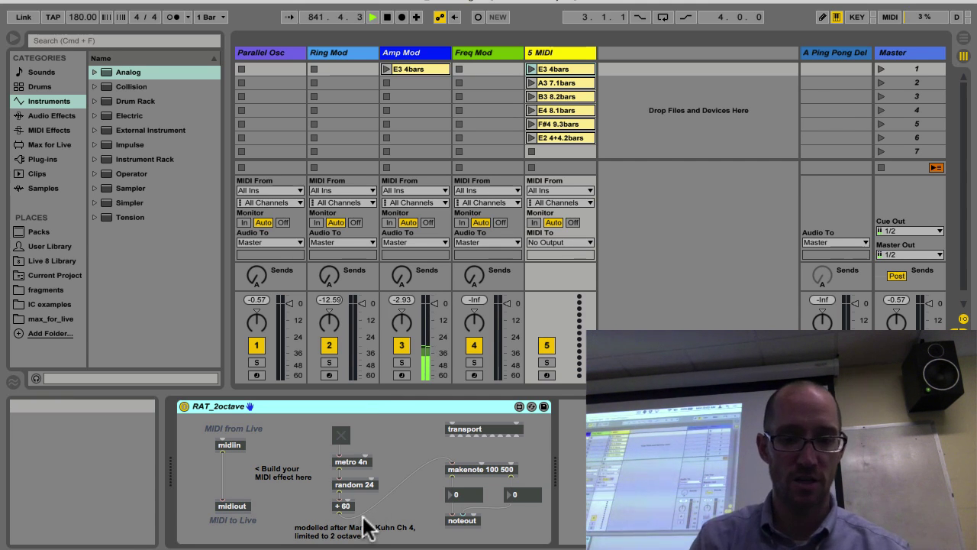
key(alt+super+8)
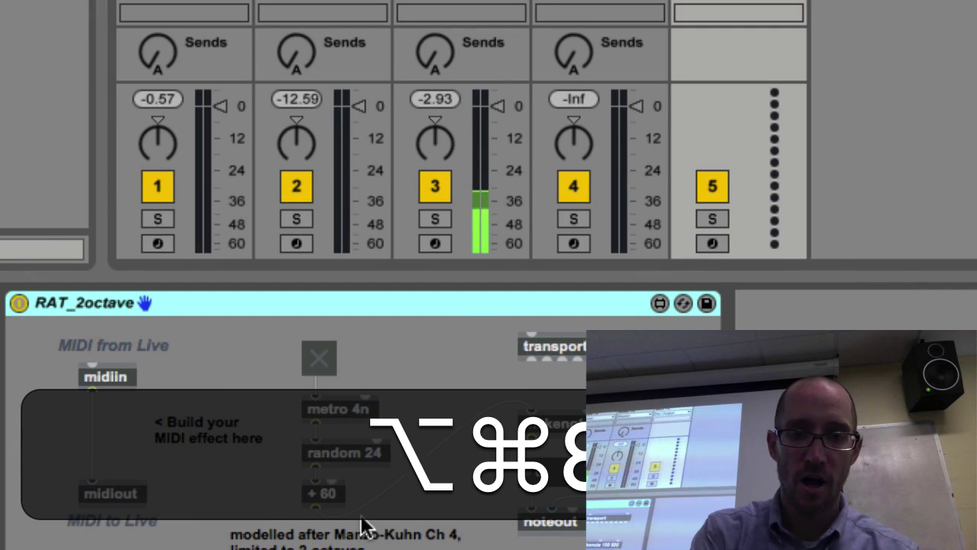
key(alt+super+equal)
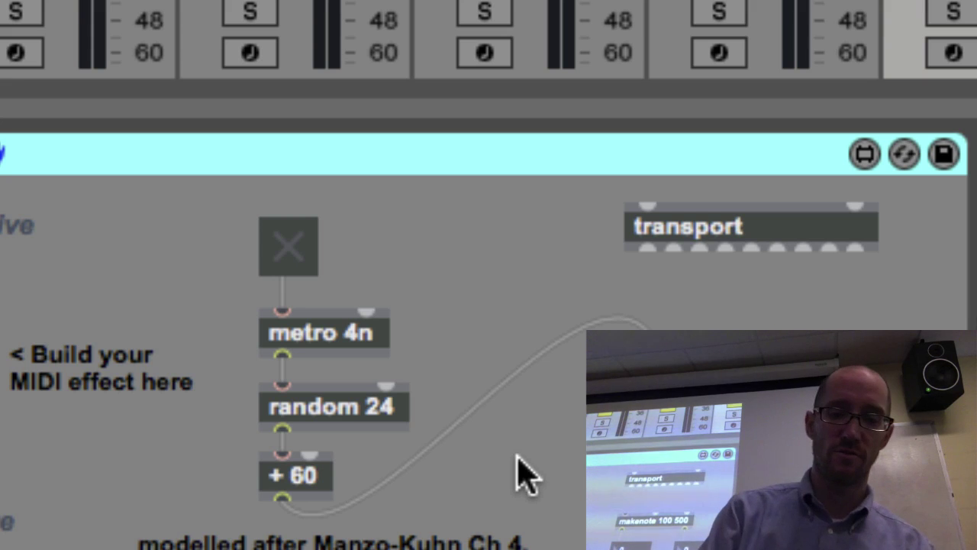
key(alt+super+8)
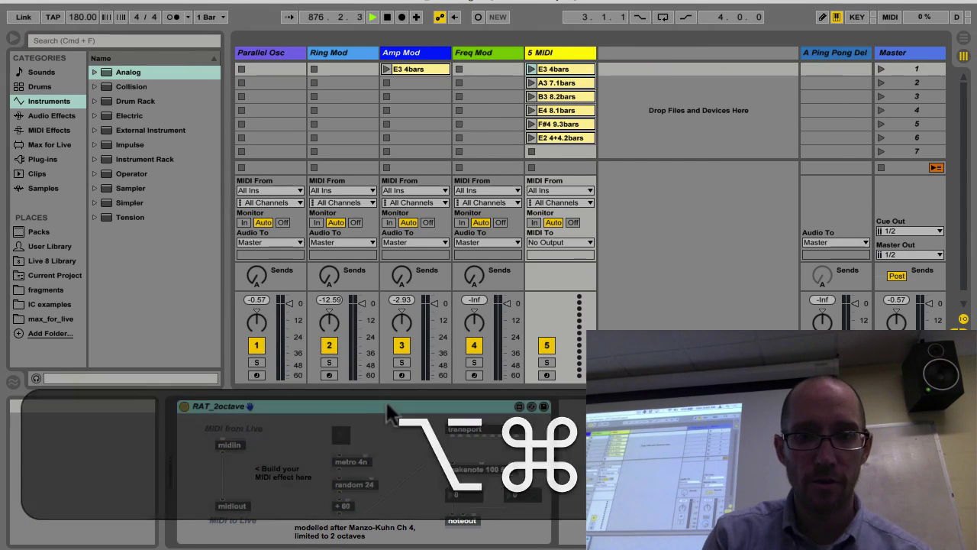
Move RAT_2octave in front of AB AmpMod on the Amp Mod track, and audition it by switching its metro toggle on and off.
drag(389, 400, 178, 458)
click(341, 435)
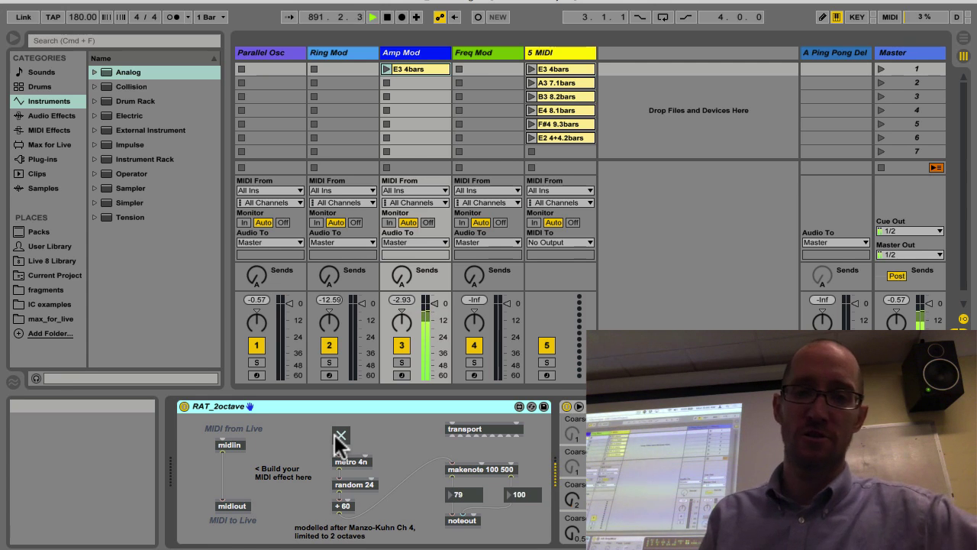
click(341, 439)
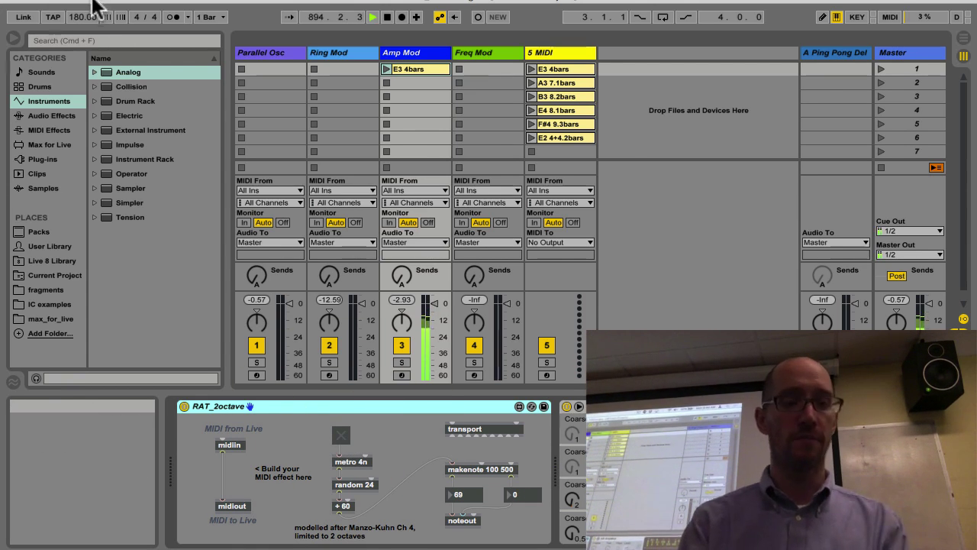
Check the Live Set's tempo, and move the E3 4bars clip from Amp Mod to the first slot of the Freq Mod track.
key(alt+super+8)
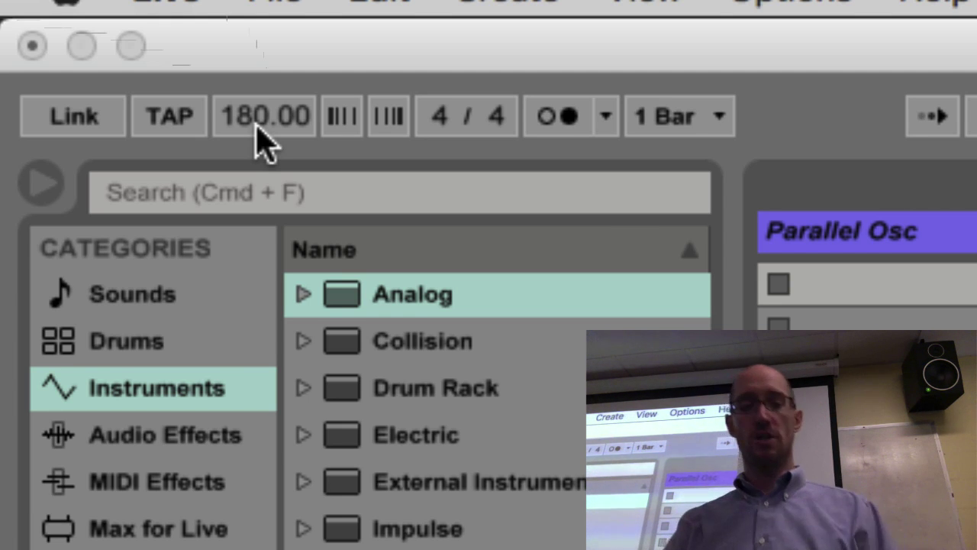
key(alt+super+8)
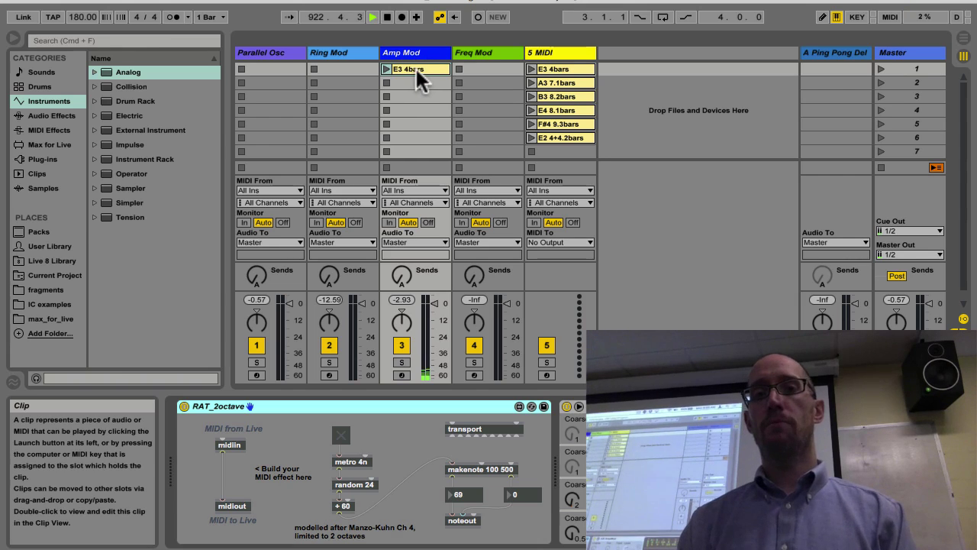
drag(417, 71, 482, 67)
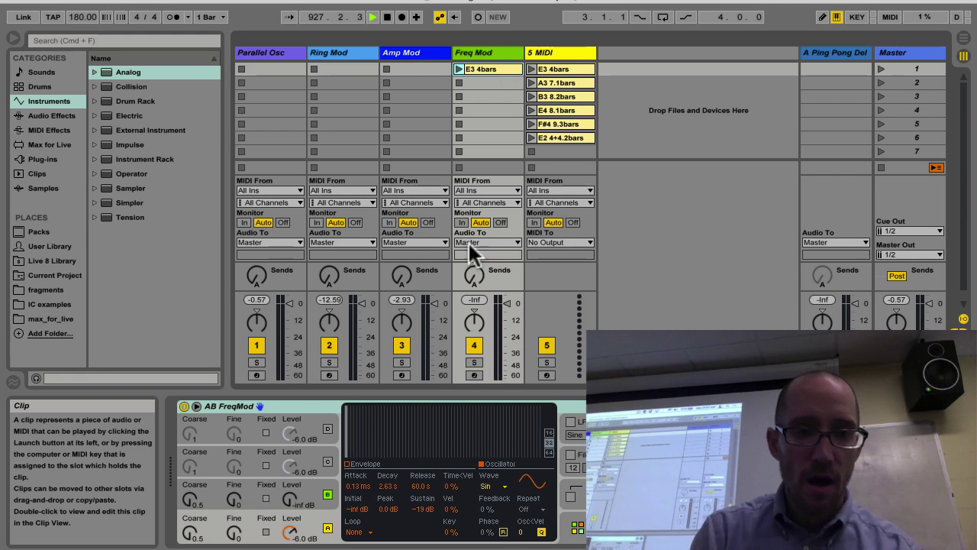
key(alt+super+8)
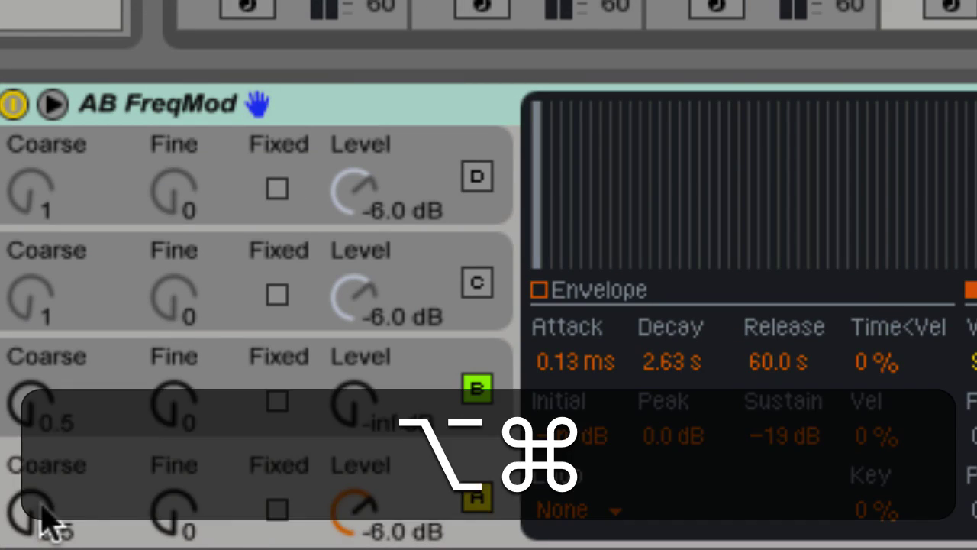
Examine AB FreqMod's global algorithm and modulation routing, including the destinations available for the first velocity connection.
key(alt+super+minus)
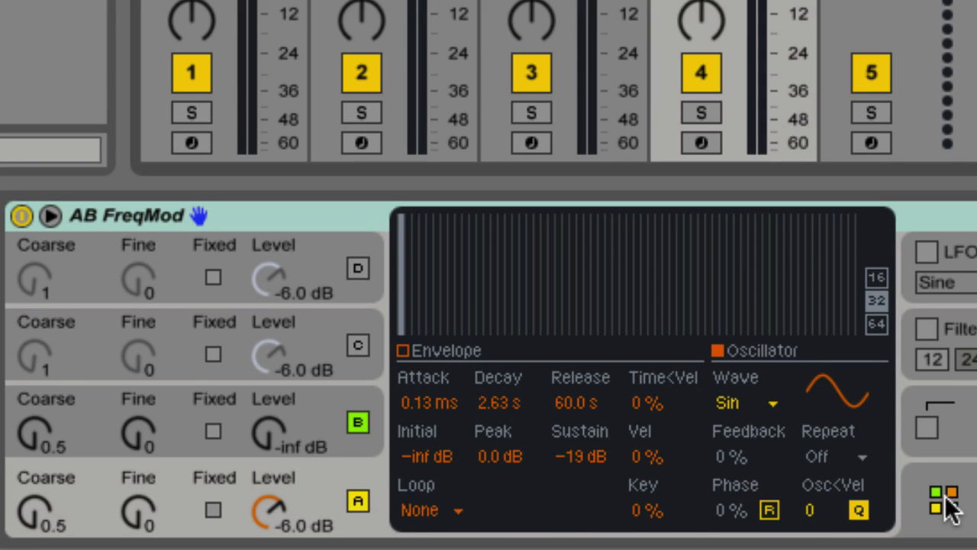
click(944, 501)
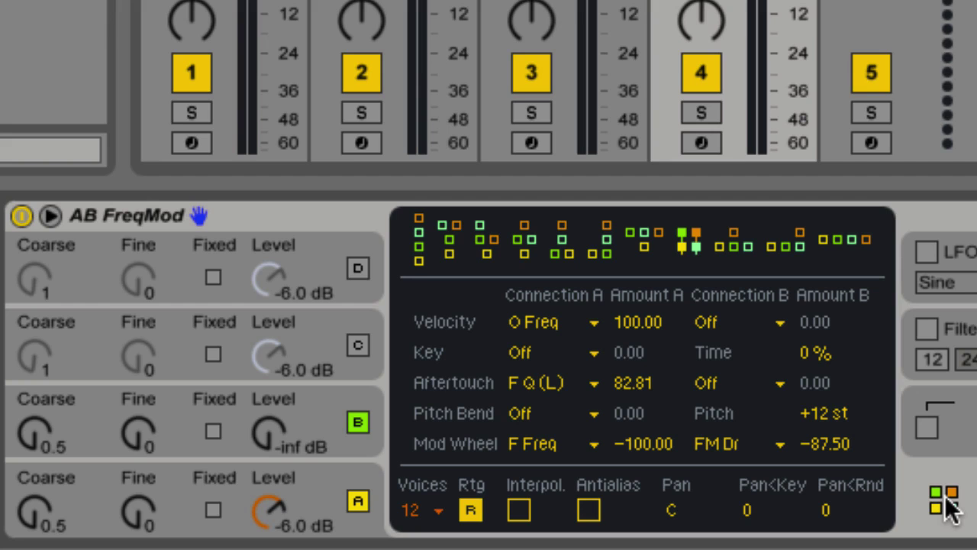
click(550, 321)
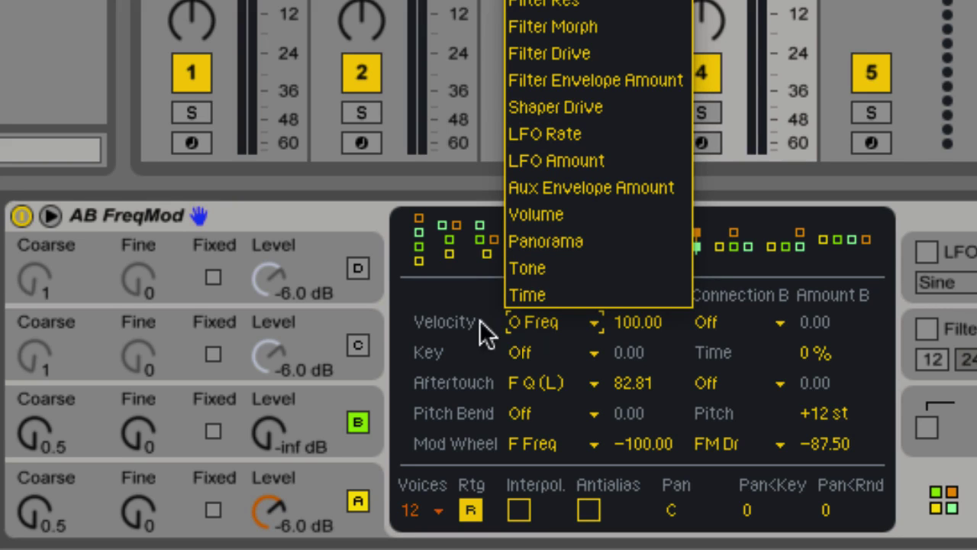
click(461, 330)
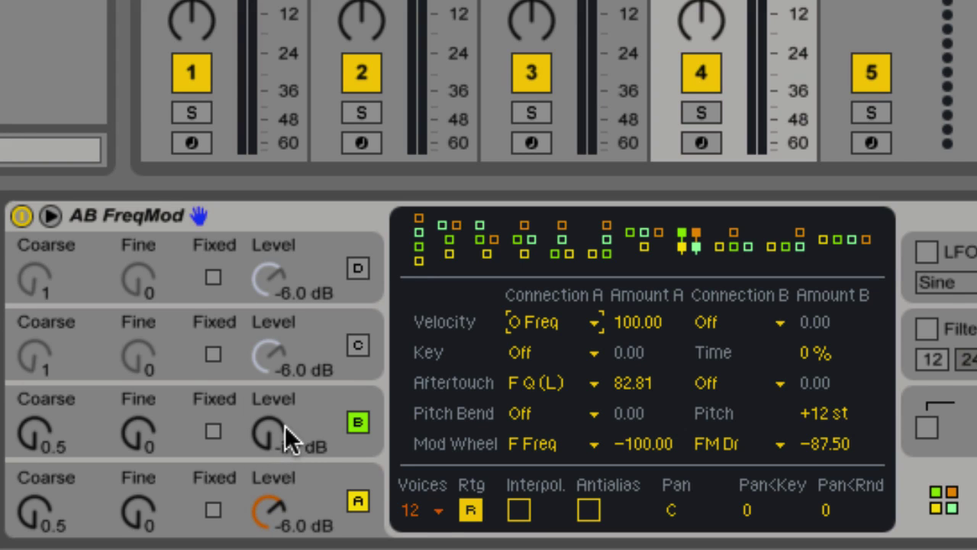
Launch the E3 4bars clip on the Freq Mod track, and raise AB FreqMod's oscillator B level to -7.0 dB.
key(alt+super+8)
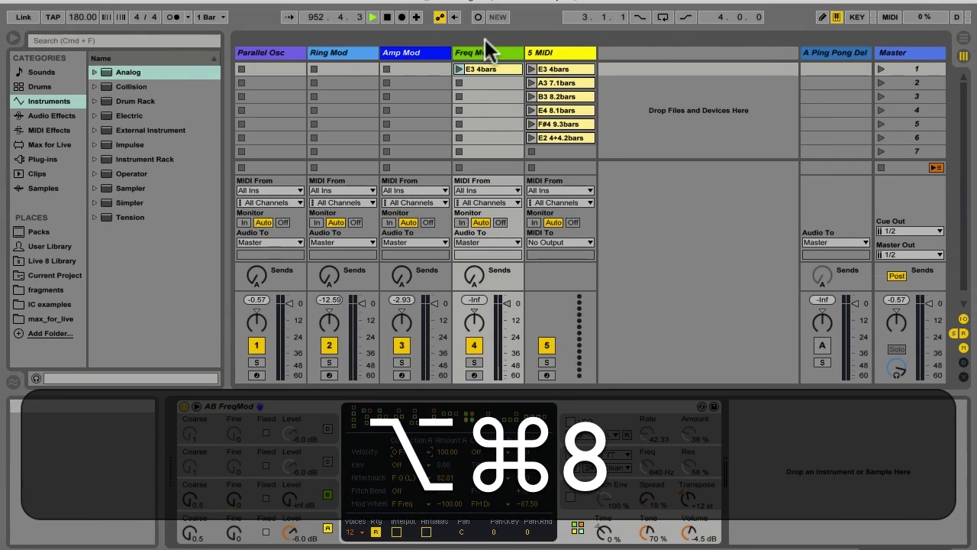
click(459, 69)
drag(285, 504, 286, 463)
key(alt+super+8)
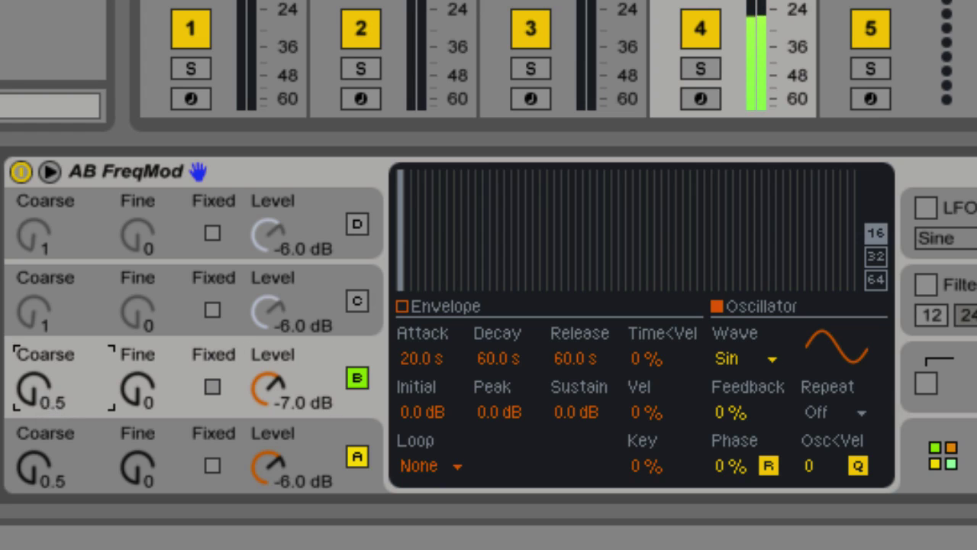
Tune AB FreqMod's oscillator B to coarse 2 and fine 353, and lower its level to -23 dB.
mouse_move(34, 391)
mouse_down()
mouse_move(34, 374)
mouse_move(35, 391)
mouse_up()
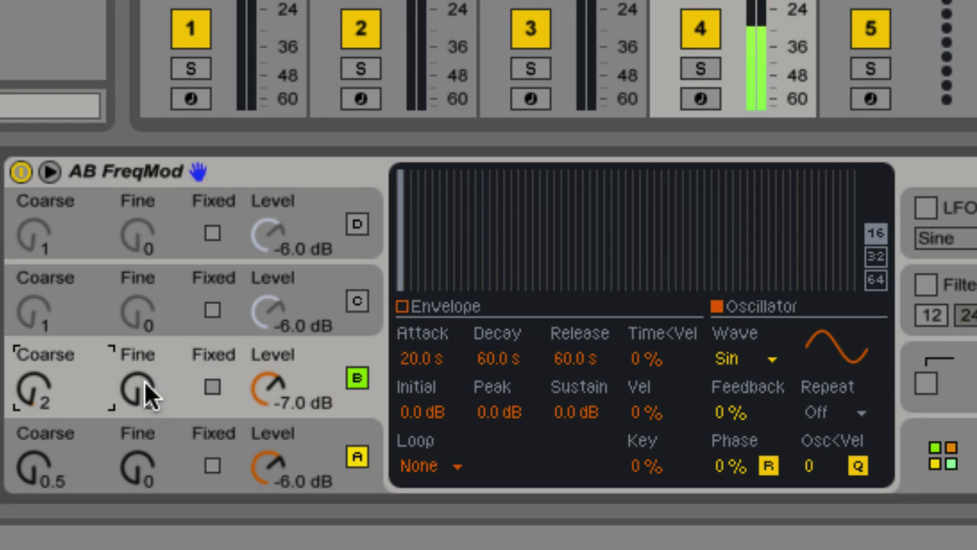
mouse_move(145, 384)
mouse_down()
mouse_move(145, 347)
mouse_move(139, 391)
mouse_up()
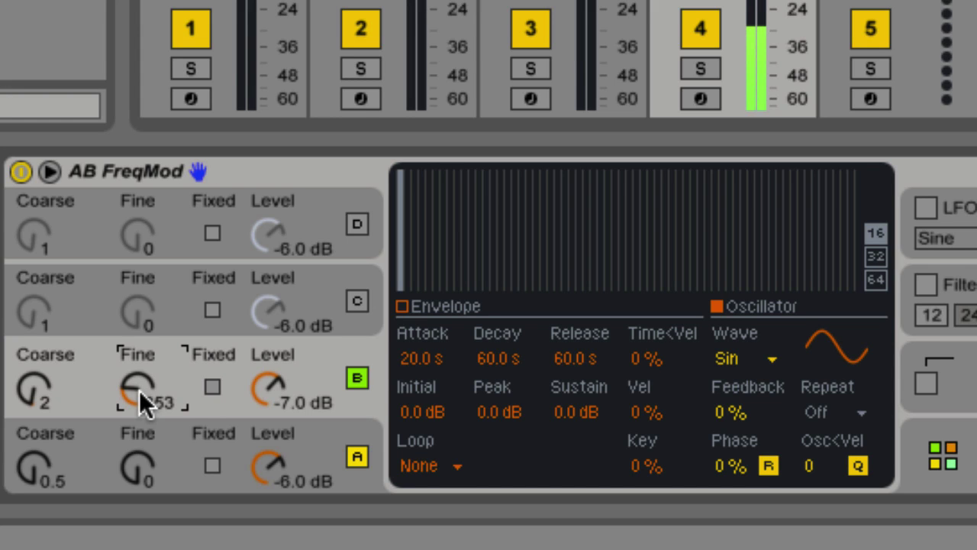
key(alt+super+8)
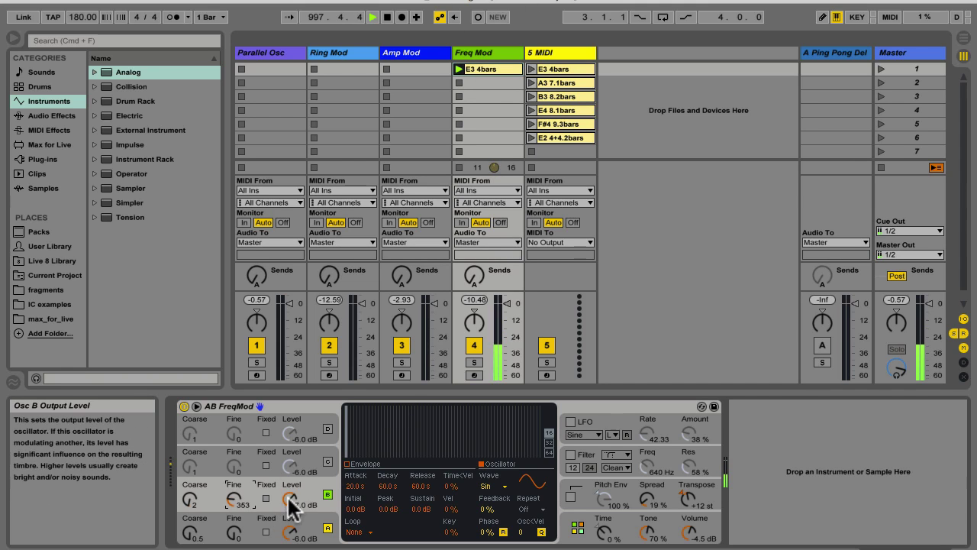
drag(290, 500, 290, 523)
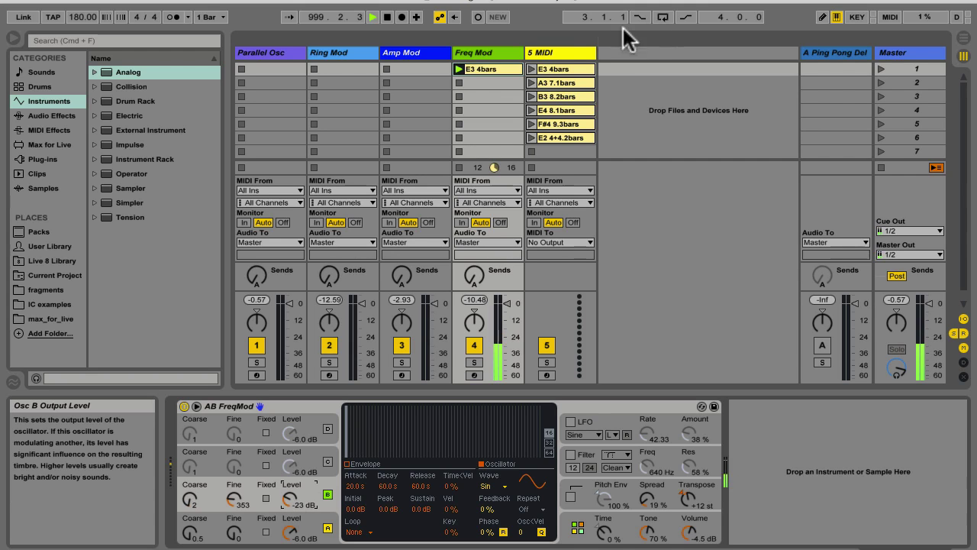
Inspect the notes and loop lengths of the E3 4bars, A3 7.1bars, B3 8.2bars and E4 8.1bars clips on the 5 MIDI track.
click(575, 51)
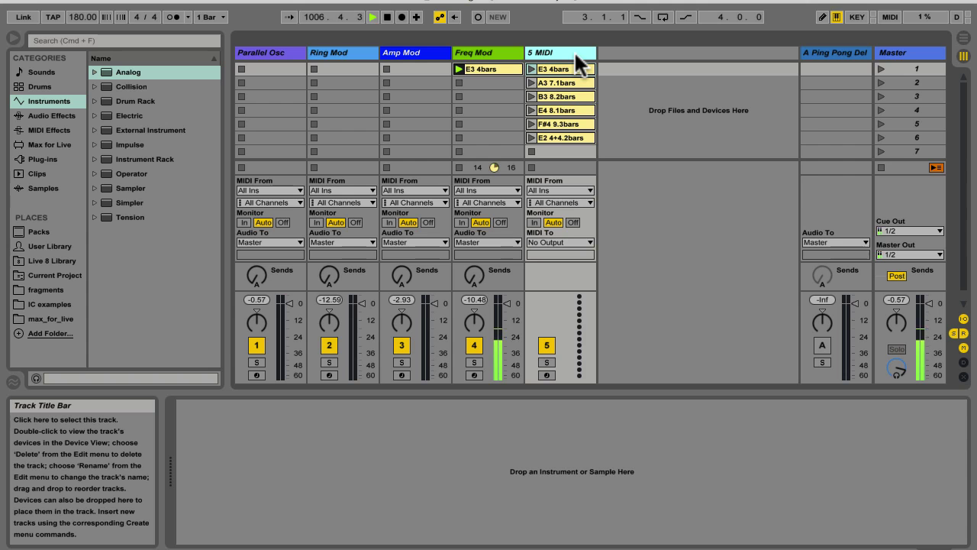
click(575, 67)
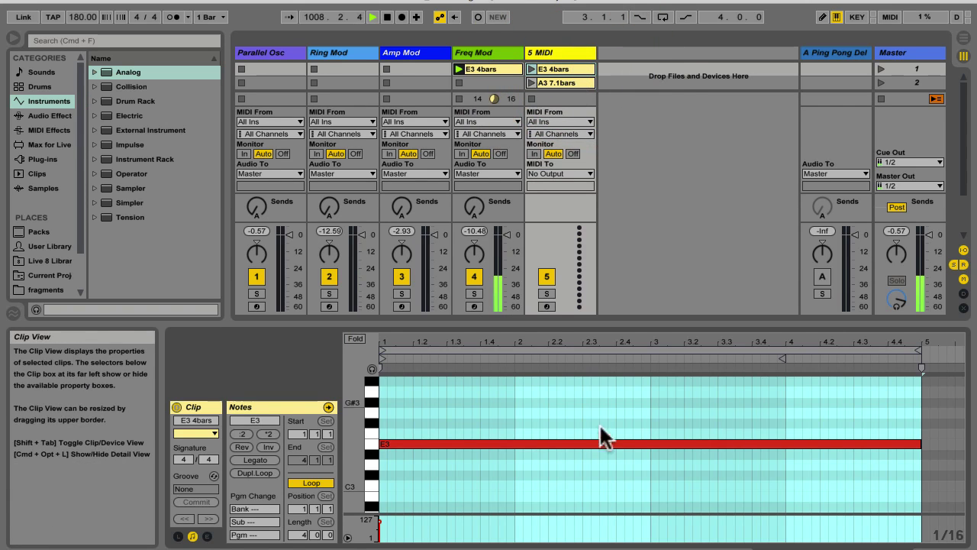
click(581, 82)
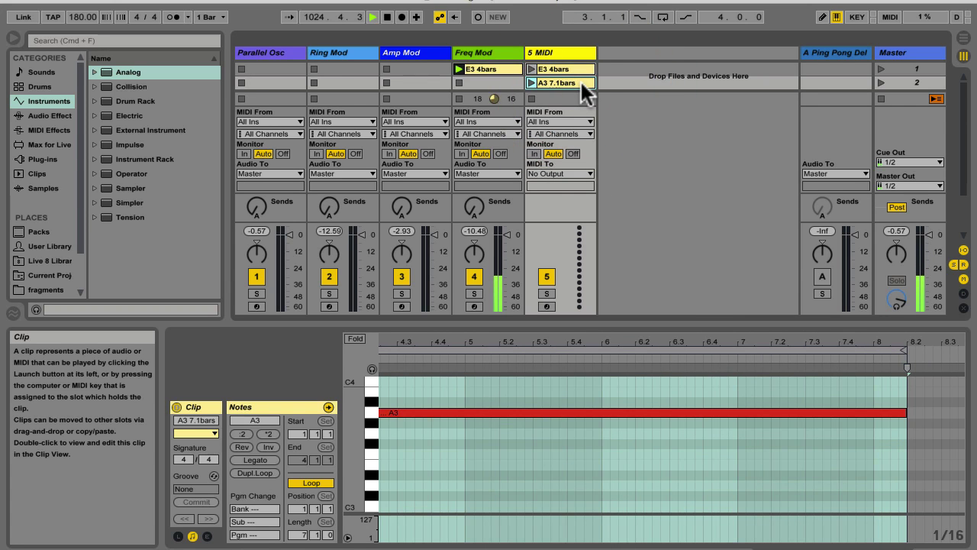
key(Down)
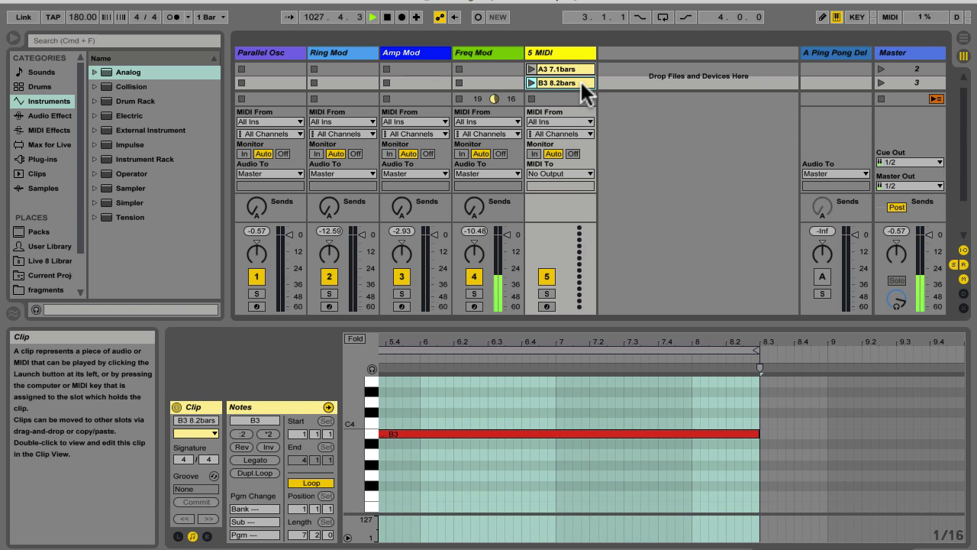
key(Down)
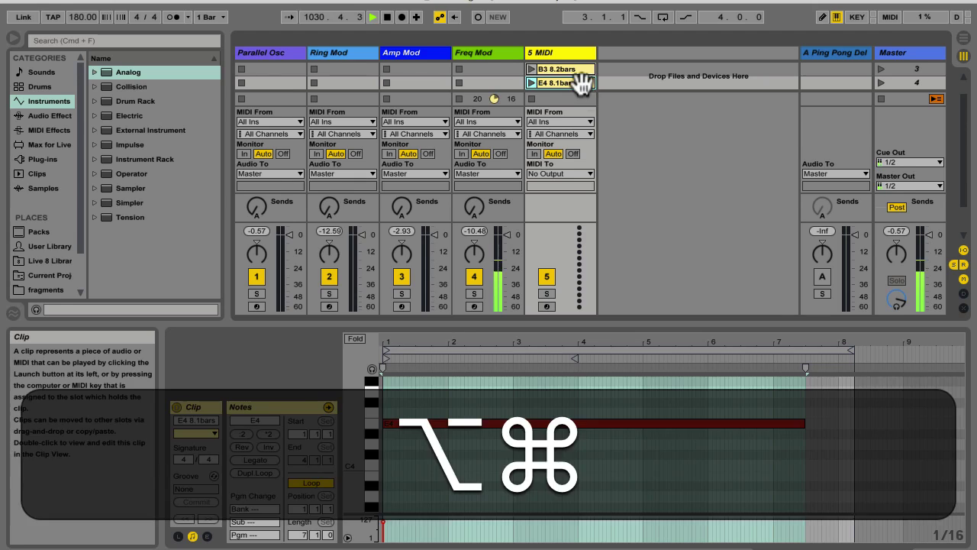
Step through the 5 MIDI clips from A3 7.1bars to F#4 9.3bars, comparing their pitch and length names.
key(alt+super+8)
key(alt+super+Up)
key(Up)
key(Up)
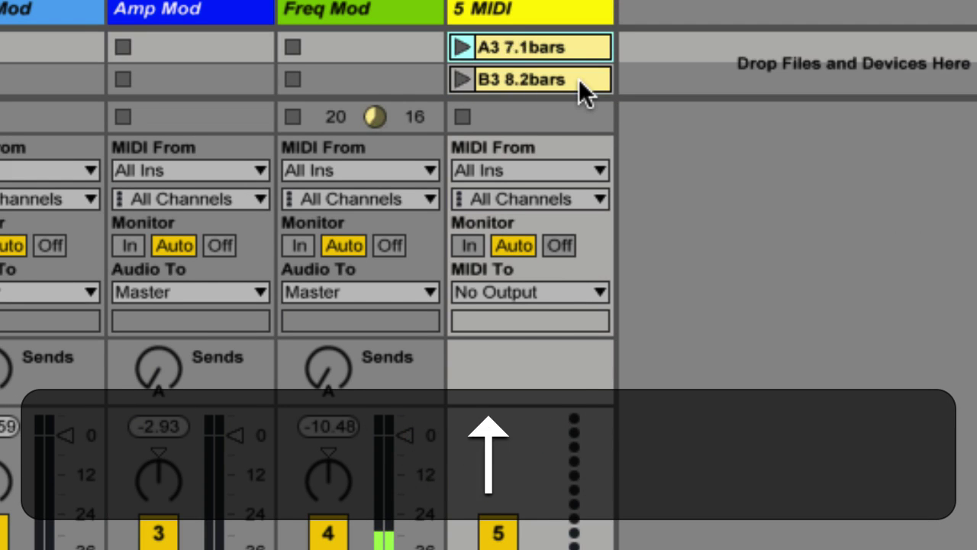
key(Down)
key(Down)
key(Down)
key(Down)
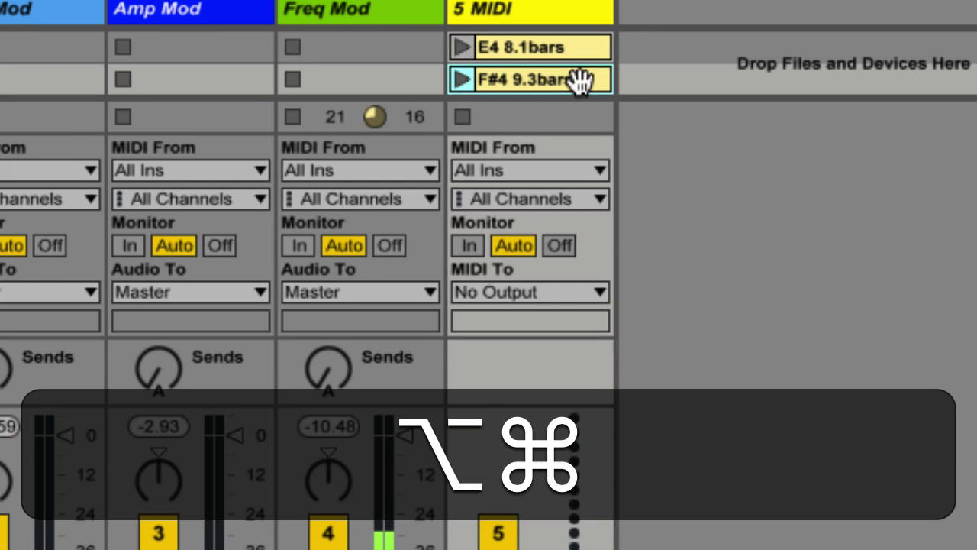
key(alt+super+8)
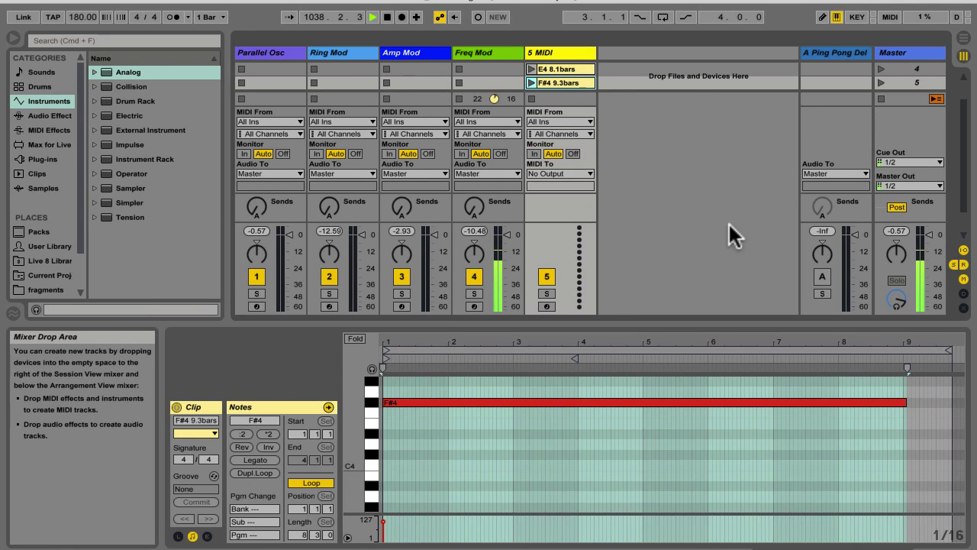
Move the B3 8.2bars clip from 5 MIDI to the first slot of Amp Mod, and launch it.
click(928, 548)
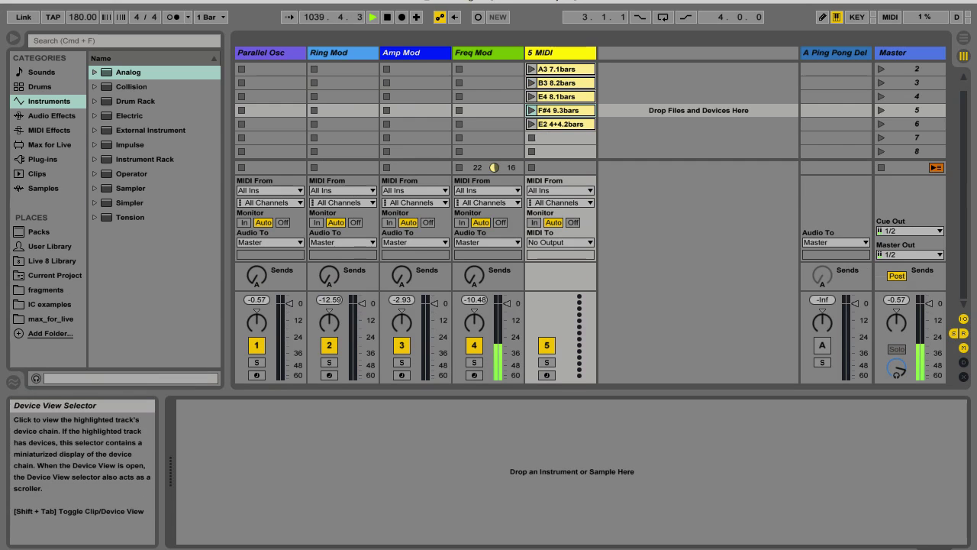
scroll(585, 116, up, 1)
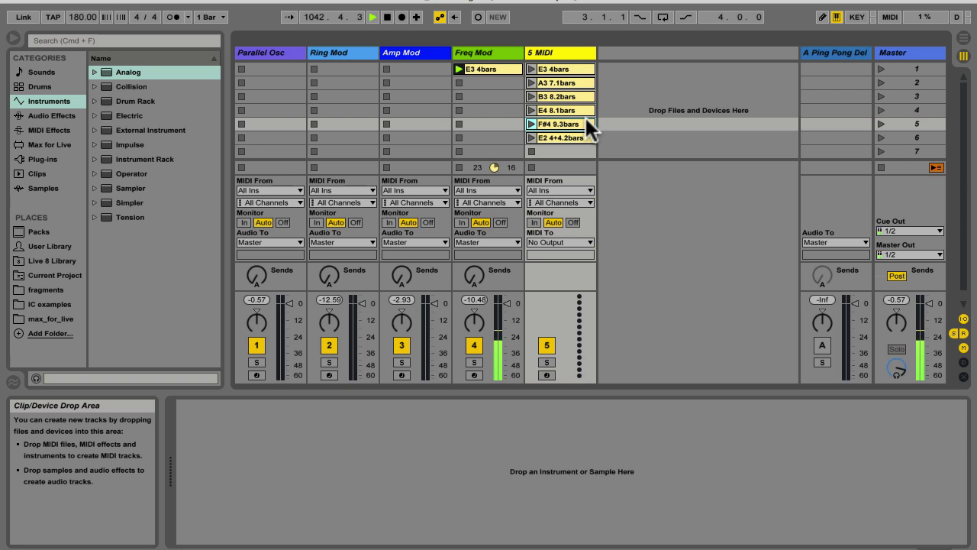
drag(581, 96, 388, 73)
click(386, 68)
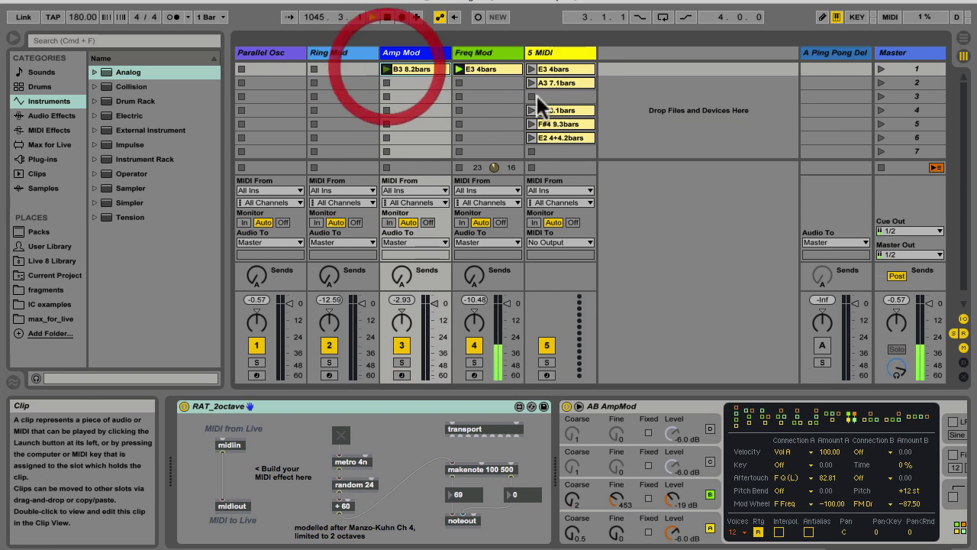
Try E4 8.1bars in Ring Mod's first slot, delete it there, and undo back to its original 5 MIDI slot.
click(580, 115)
drag(580, 116, 328, 67)
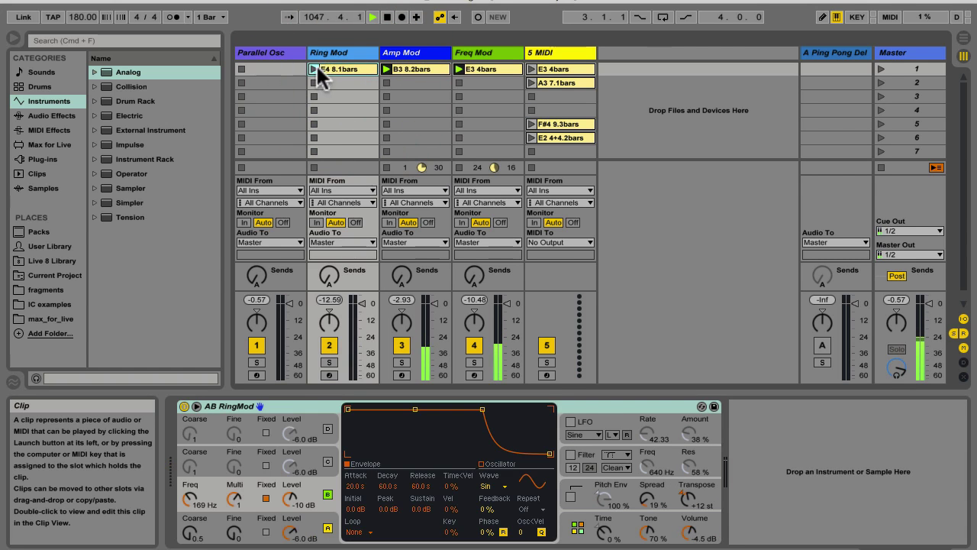
click(359, 66)
key(BackSpace)
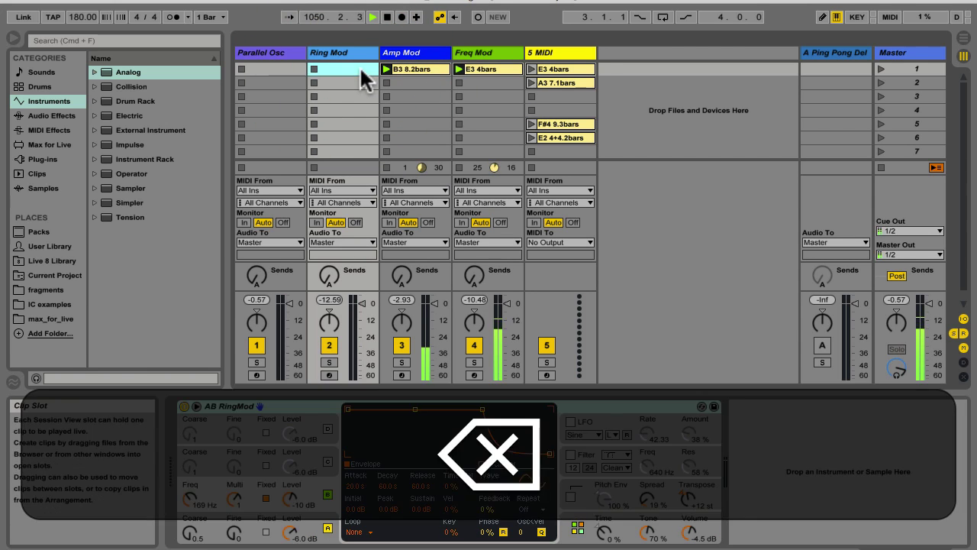
key(super+z)
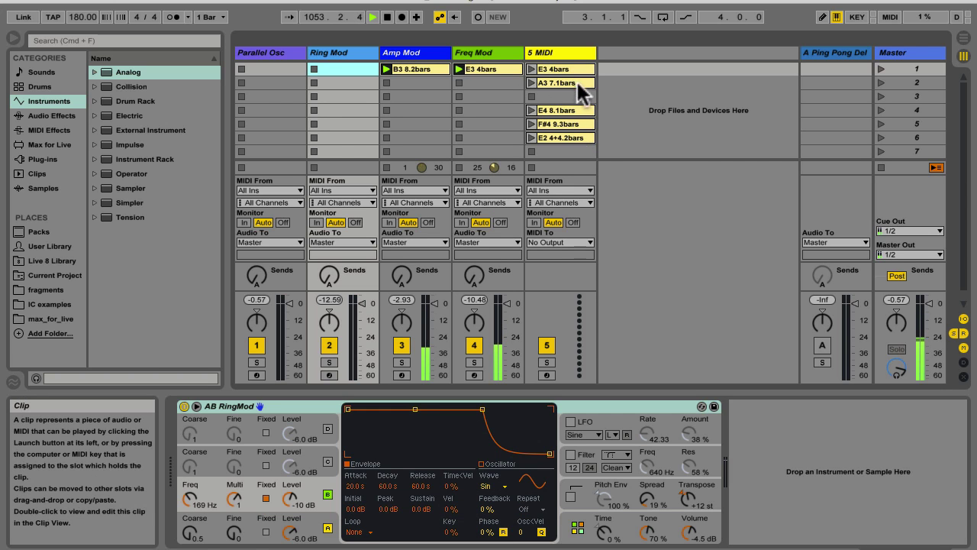
Move A3 7.1bars to Ring Mod's first slot, launch it, and lower AB RingMod's oscillator B level to -43 dB.
drag(576, 81, 307, 67)
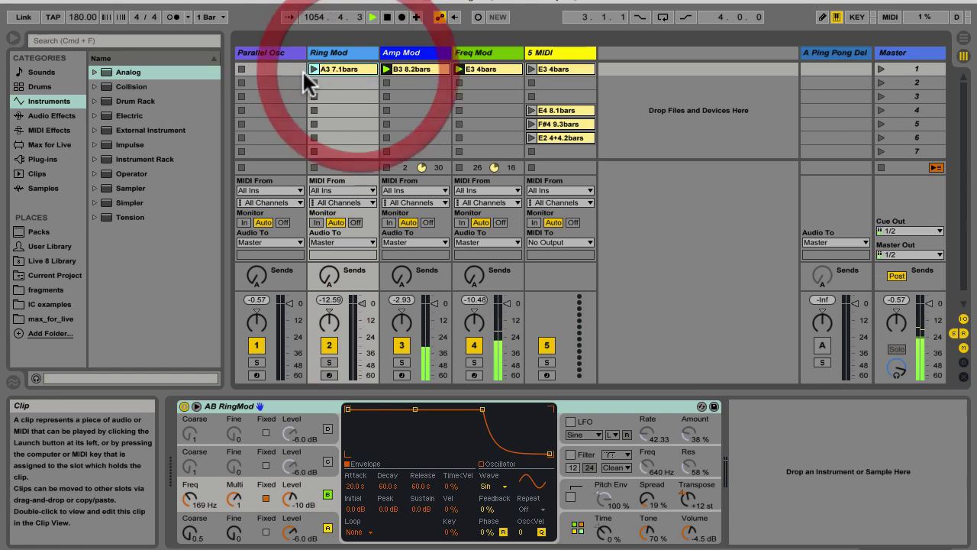
click(310, 69)
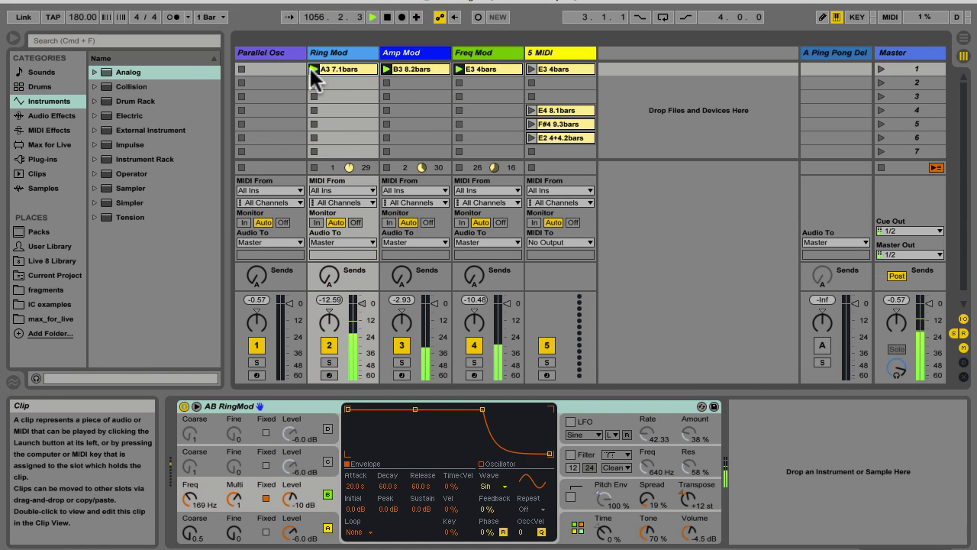
click(336, 53)
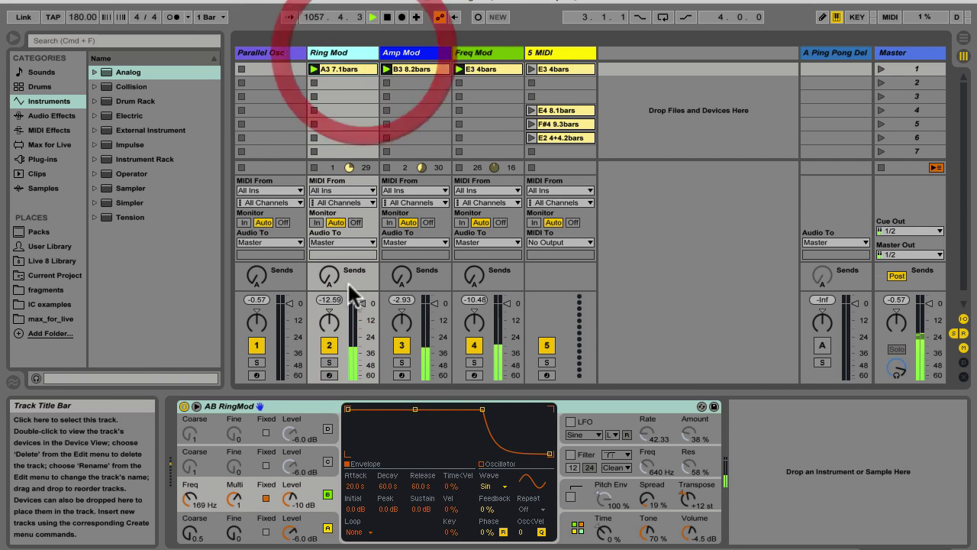
drag(290, 502, 290, 537)
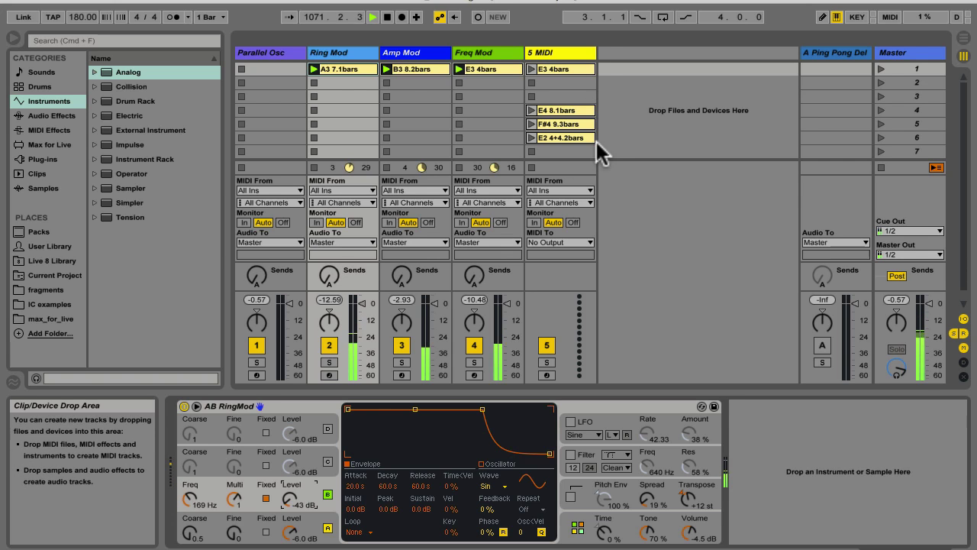
Move the E2 4+4.2bars clip from 5 MIDI to the first slot of Parallel Osc, and launch it.
click(578, 66)
mouse_move(578, 69)
mouse_down()
mouse_move(326, 76)
mouse_move(563, 69)
mouse_up()
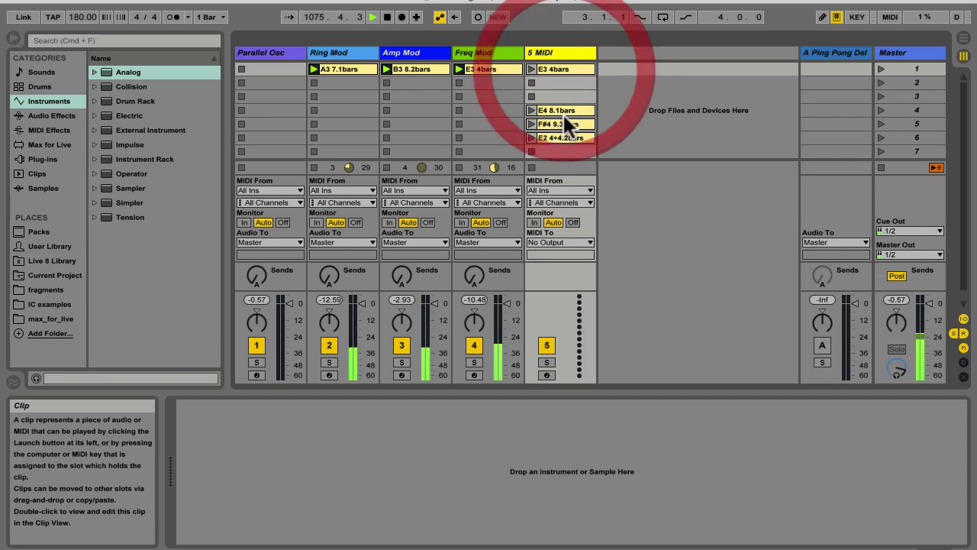
click(571, 134)
drag(575, 136, 279, 68)
click(239, 69)
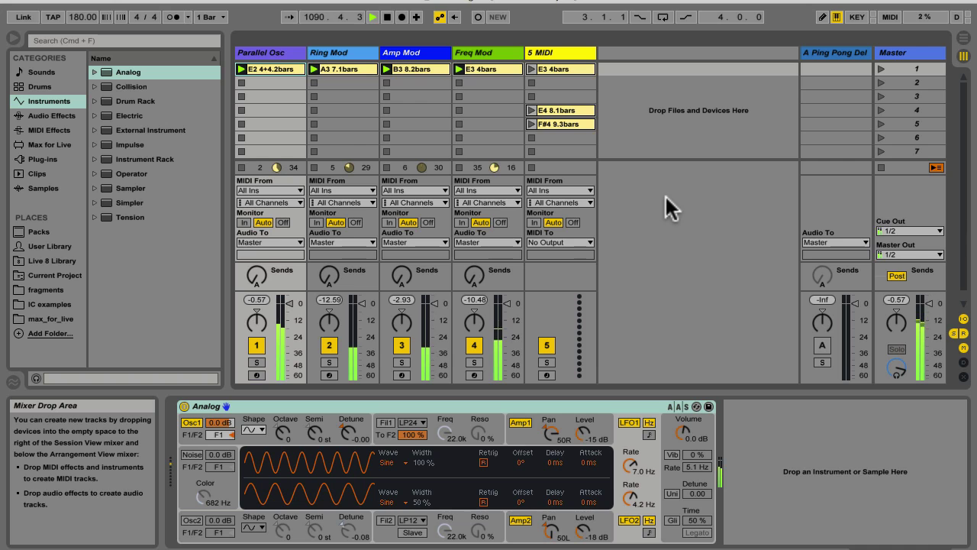
Balance the oscillator B levels, setting AB AmpMod's to -15 dB and AB RingMod's to -34 dB.
click(431, 53)
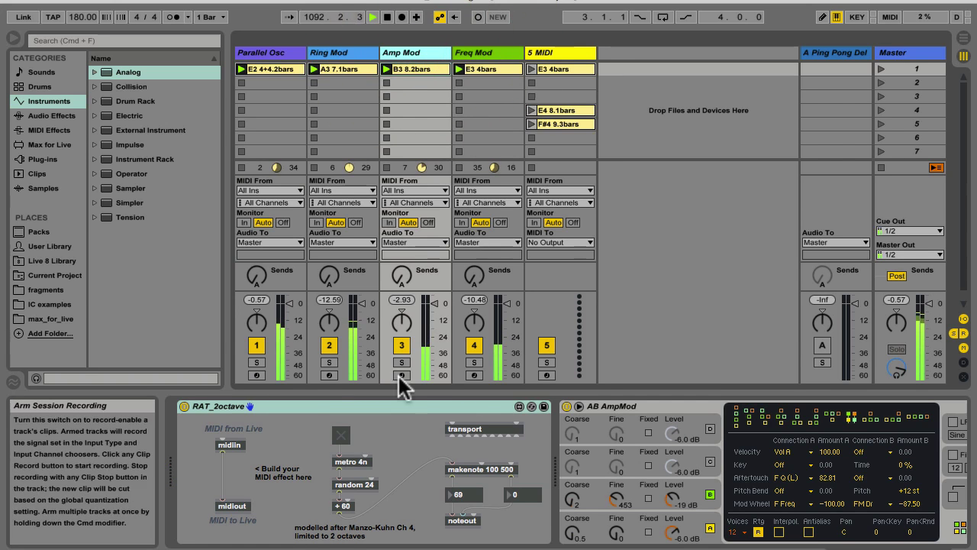
drag(671, 500, 671, 494)
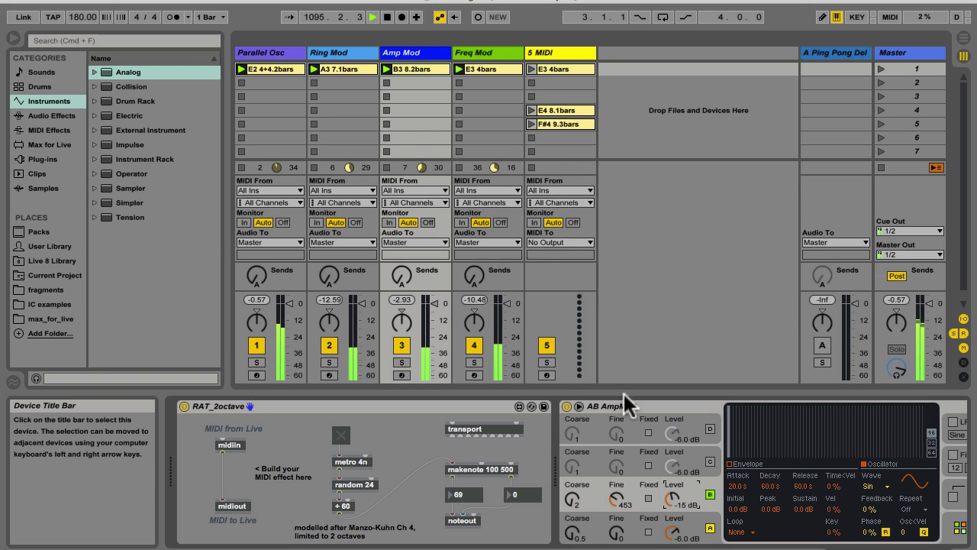
click(356, 54)
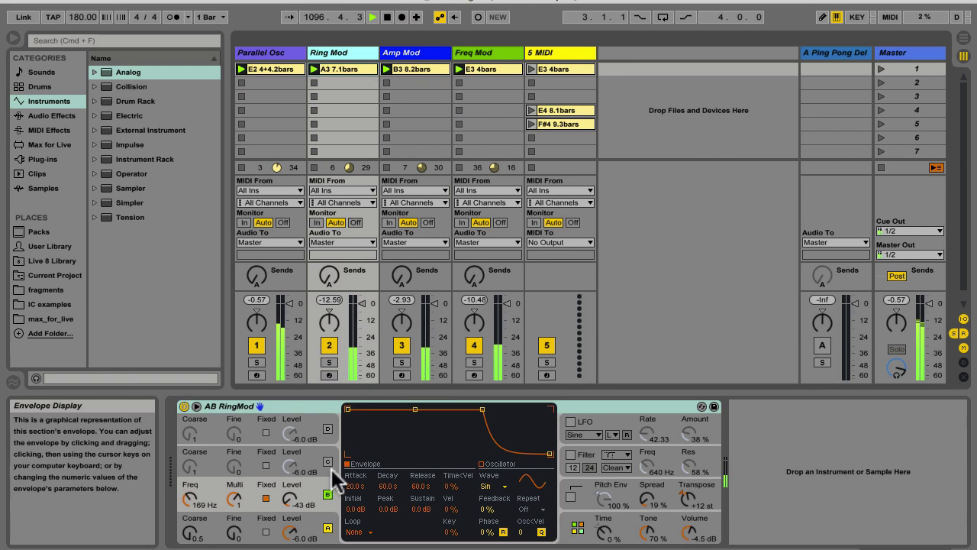
drag(288, 500, 289, 407)
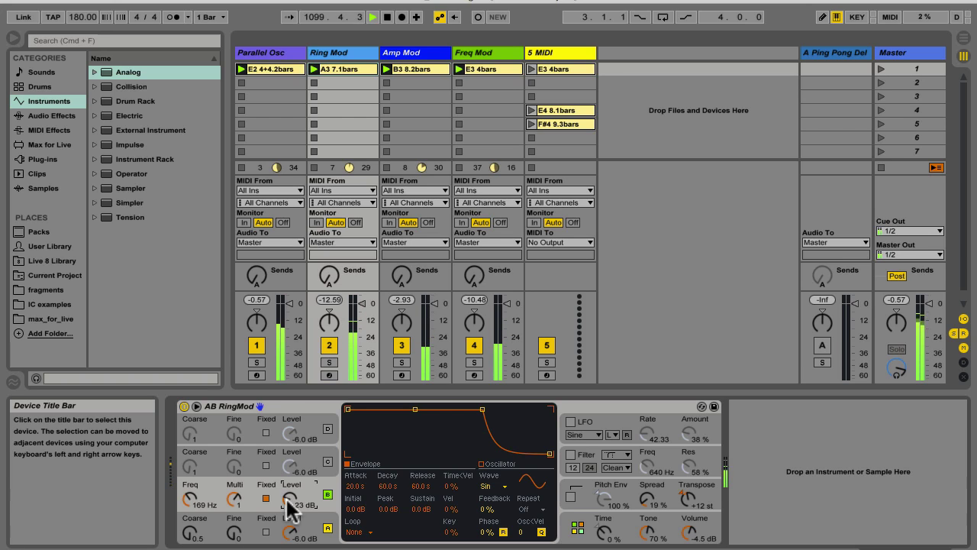
drag(287, 501, 288, 507)
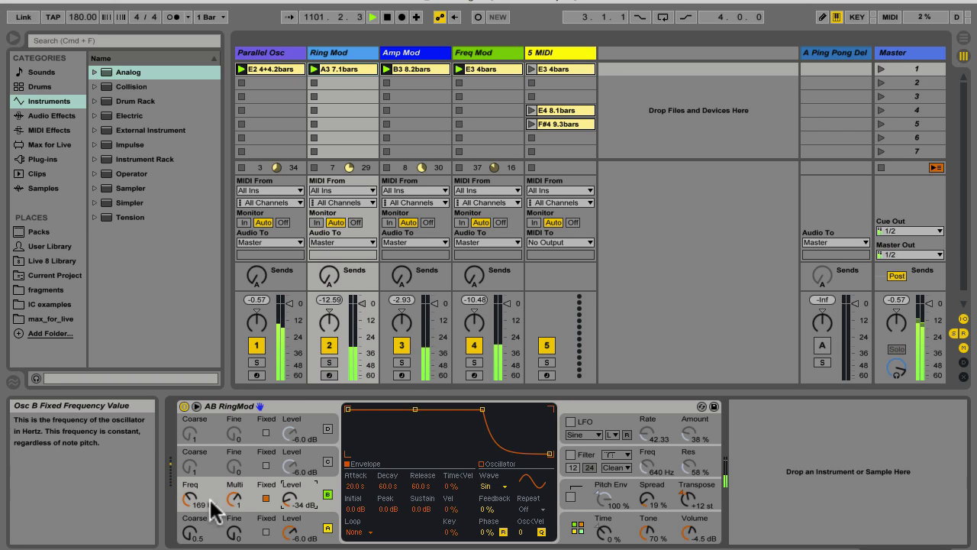
Set the fixed frequency of oscillator B in AB RingMod to 11.0 Hz, keeping its level at -34 dB.
mouse_move(188, 501)
mouse_down()
mouse_move(188, 524)
mouse_move(186, 498)
mouse_up()
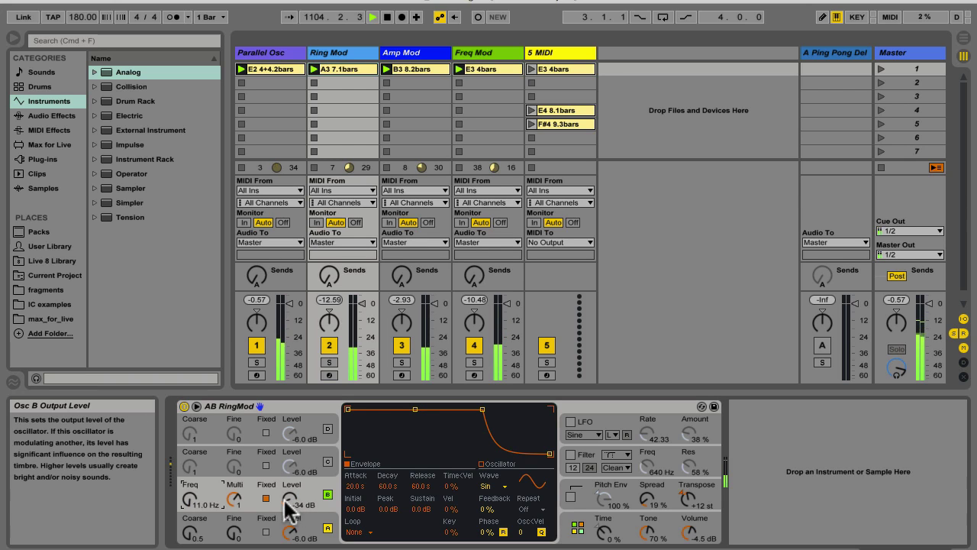
drag(287, 502, 287, 501)
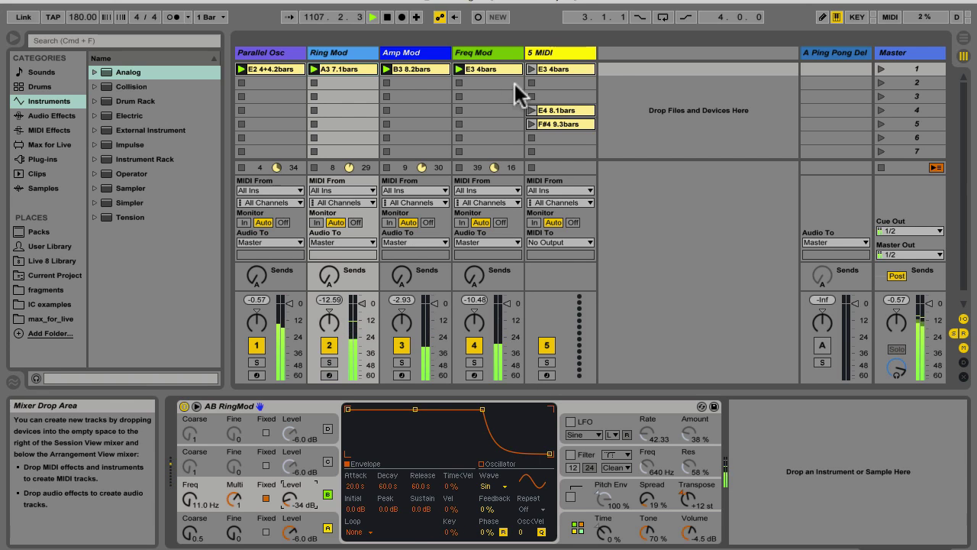
Set the oscillator B level of AB FreqMod on the Freq Mod track to -18 dB and save the set.
click(510, 55)
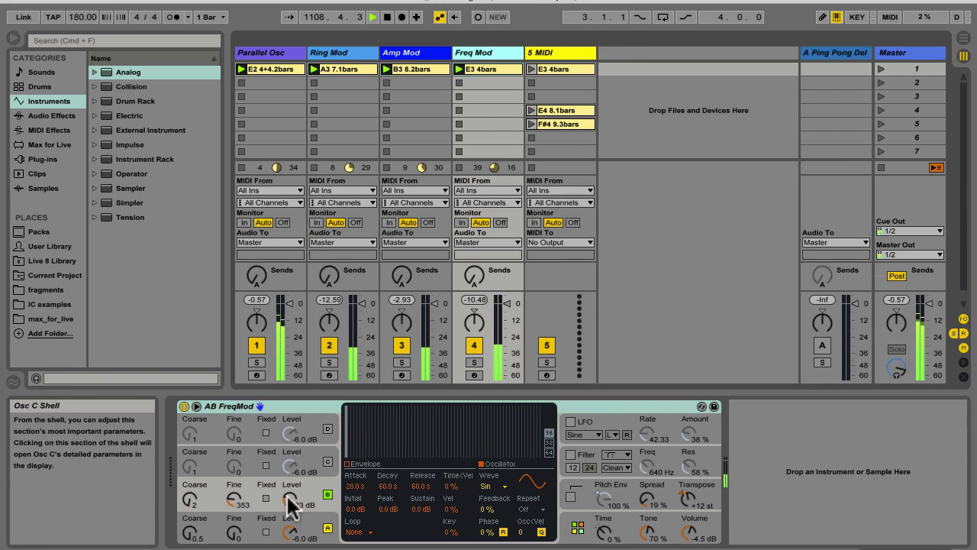
drag(287, 496, 287, 408)
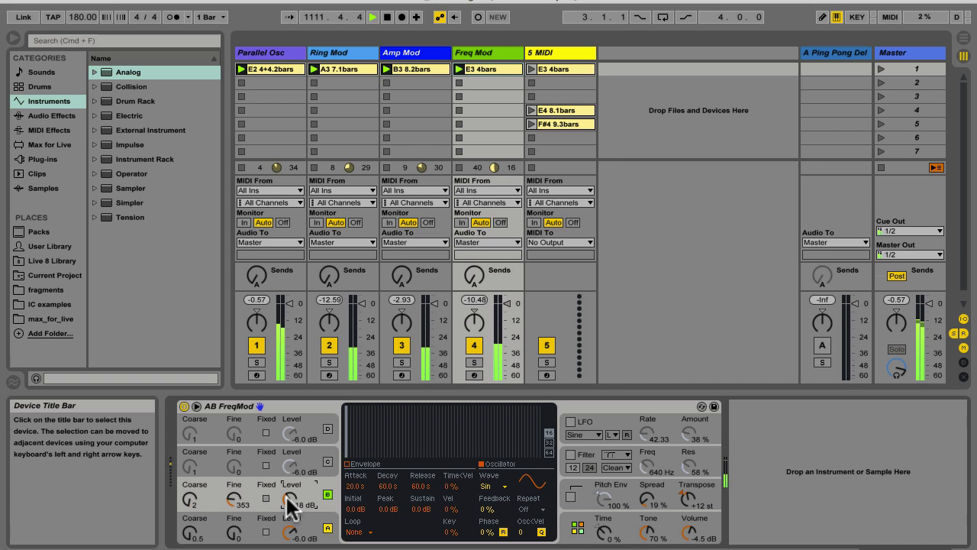
key(super+s)
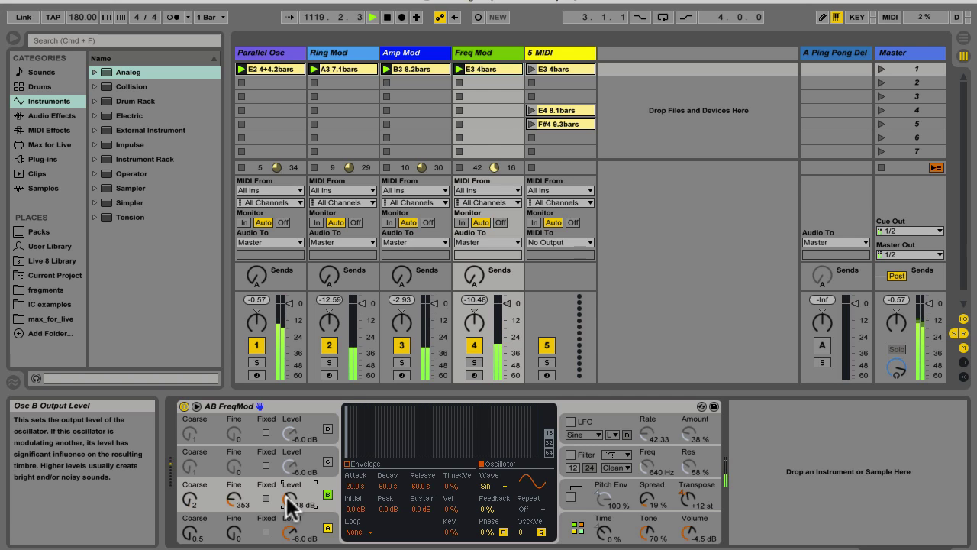
Switch to the Keynote slides, advance from the Inline to the Sidechain effect diagram, and return to Live.
key(super+Tab)
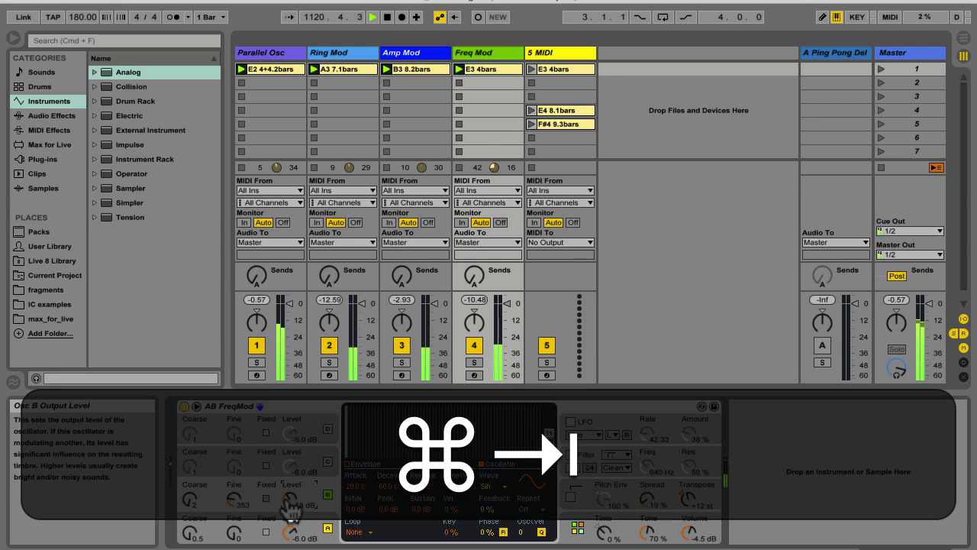
key(super+Tab)
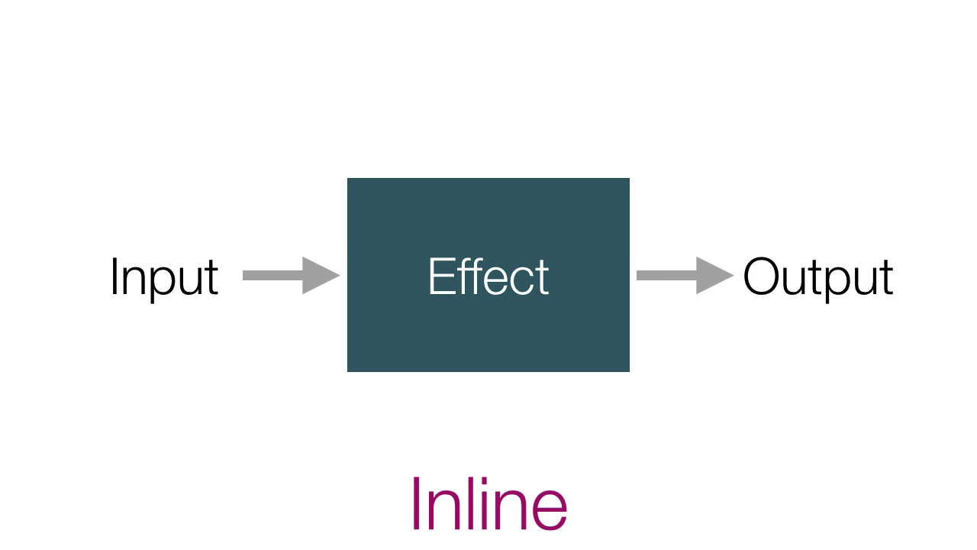
key(Right)
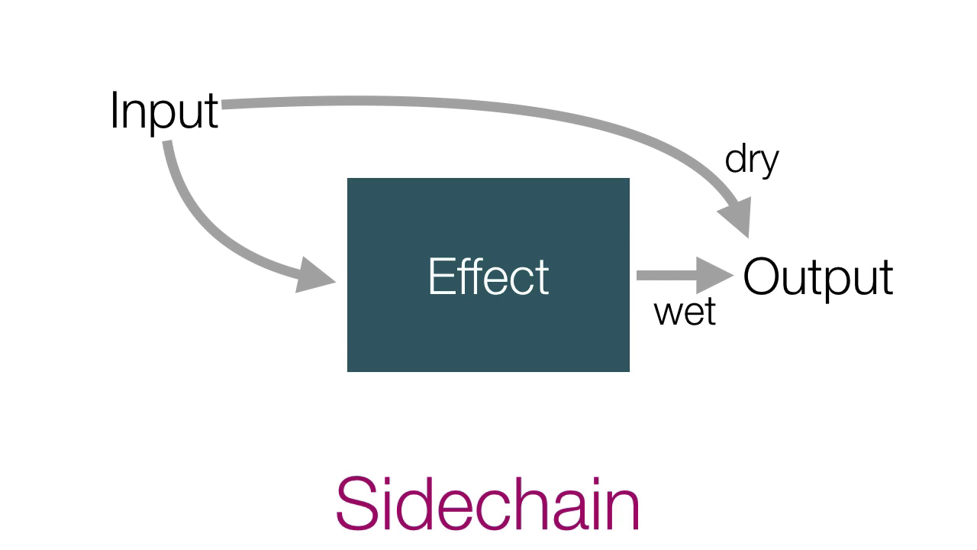
key(super+Tab)
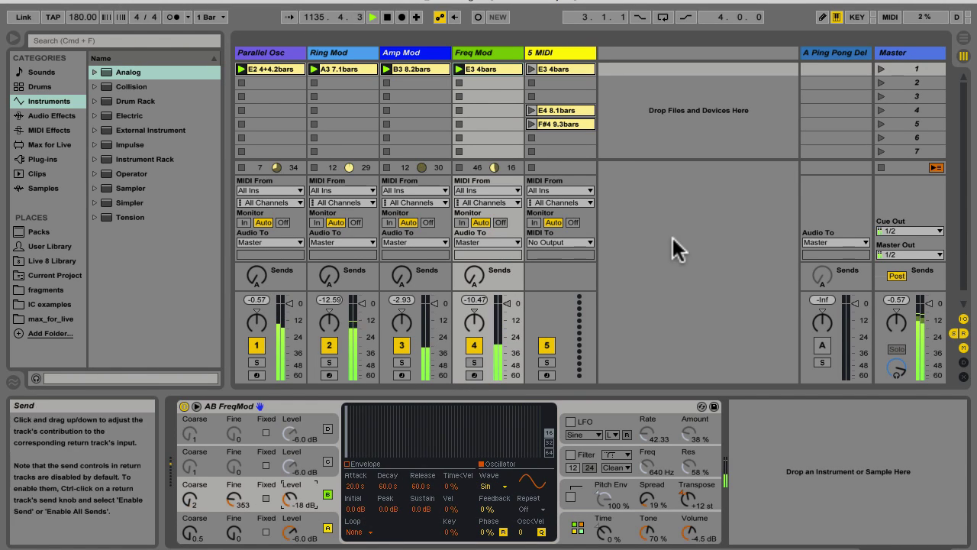
Raise send A on the Parallel Osc, Ring Mod, Amp Mod and Freq Mod tracks and activate the Ping Pong Delay return.
click(824, 49)
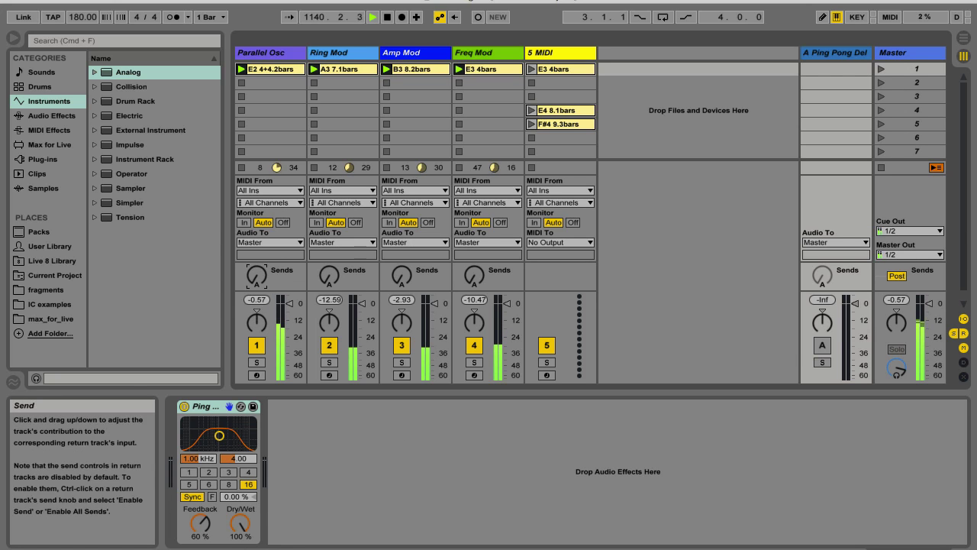
drag(257, 275, 257, 269)
drag(324, 280, 396, 263)
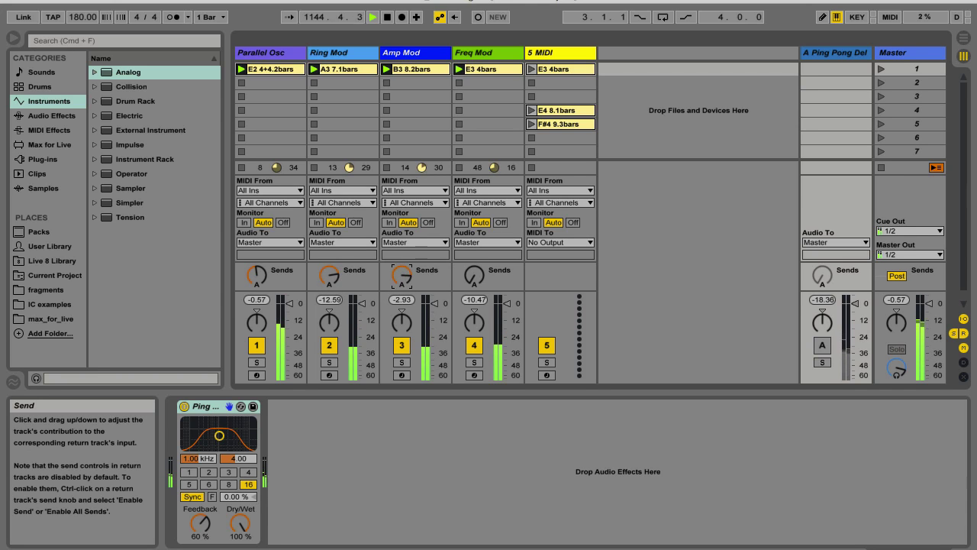
drag(471, 274, 472, 267)
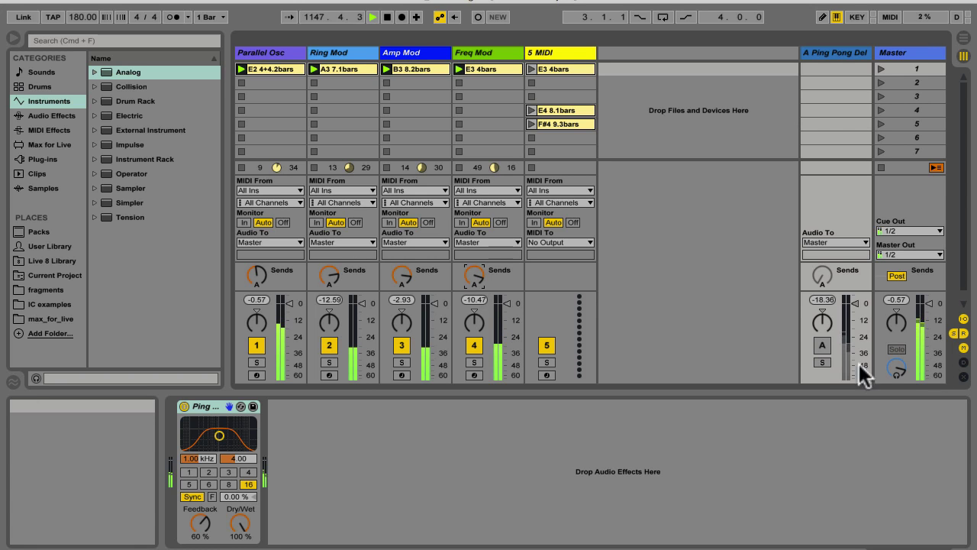
click(823, 344)
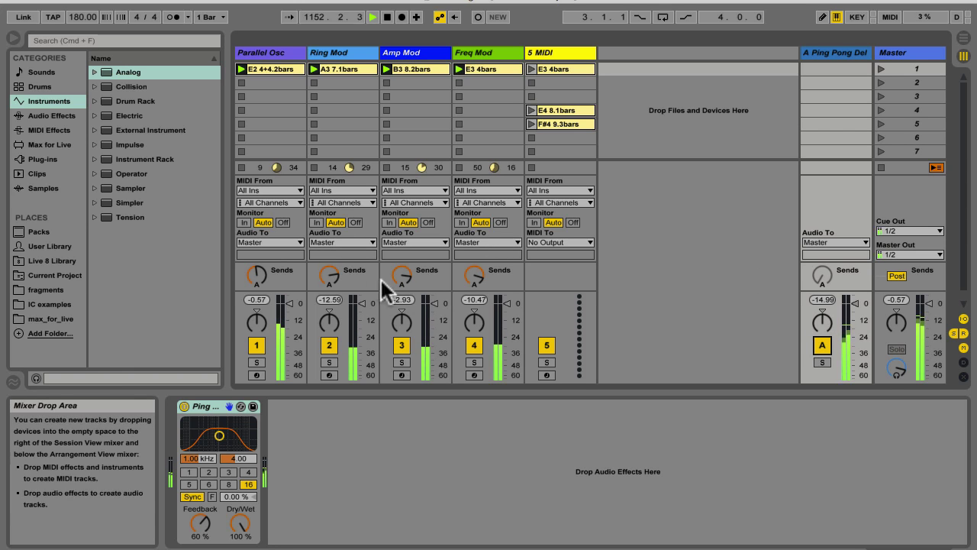
Increase send A further on the Ring Mod, Amp Mod and Freq Mod tracks to feed more signal into the delay.
drag(257, 273, 257, 245)
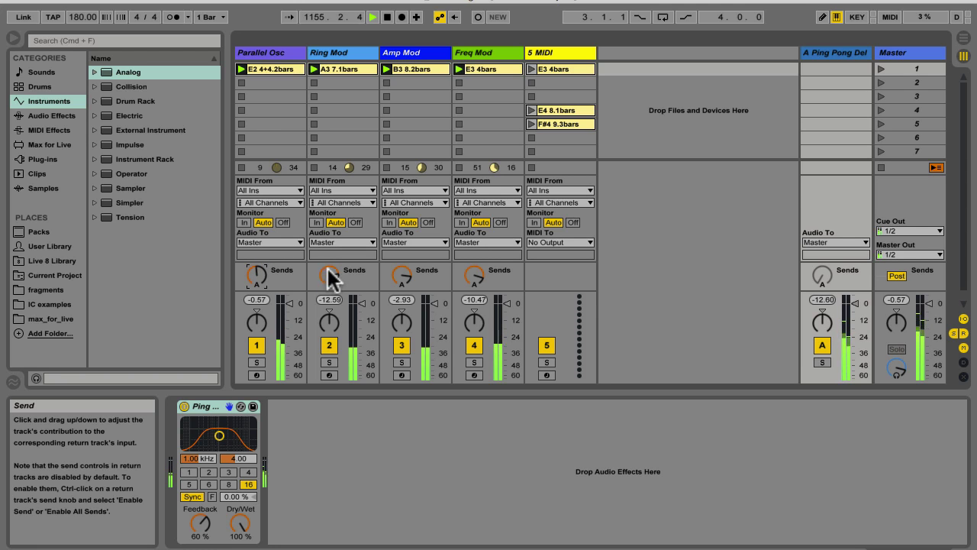
drag(330, 273, 329, 244)
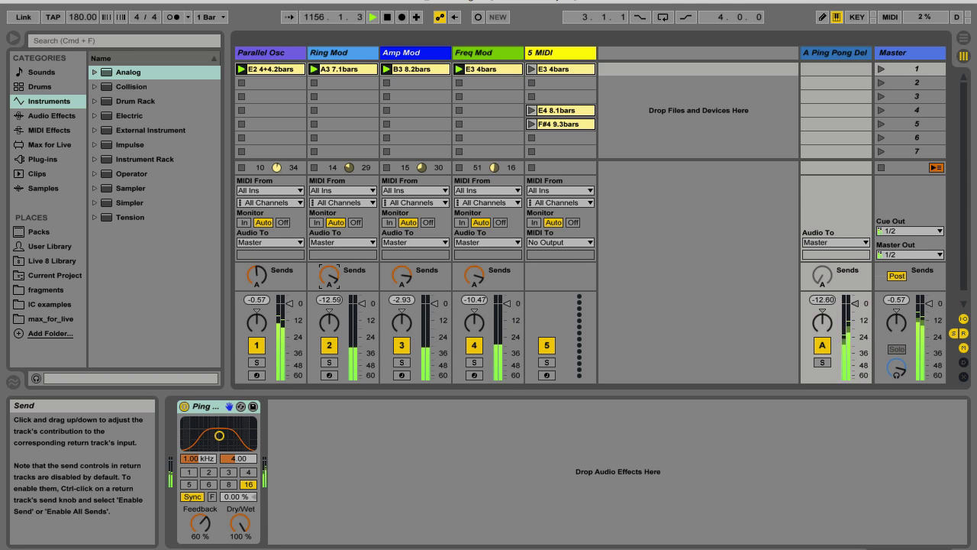
click(406, 275)
drag(406, 274, 406, 258)
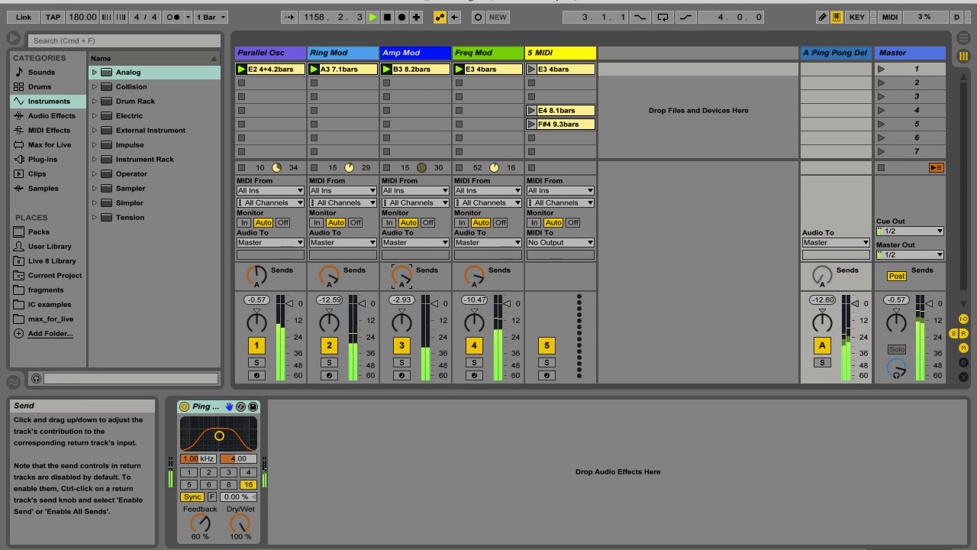
click(480, 278)
Set the synced delay time of the Ping Pong Delay on return track A to 2.
click(836, 52)
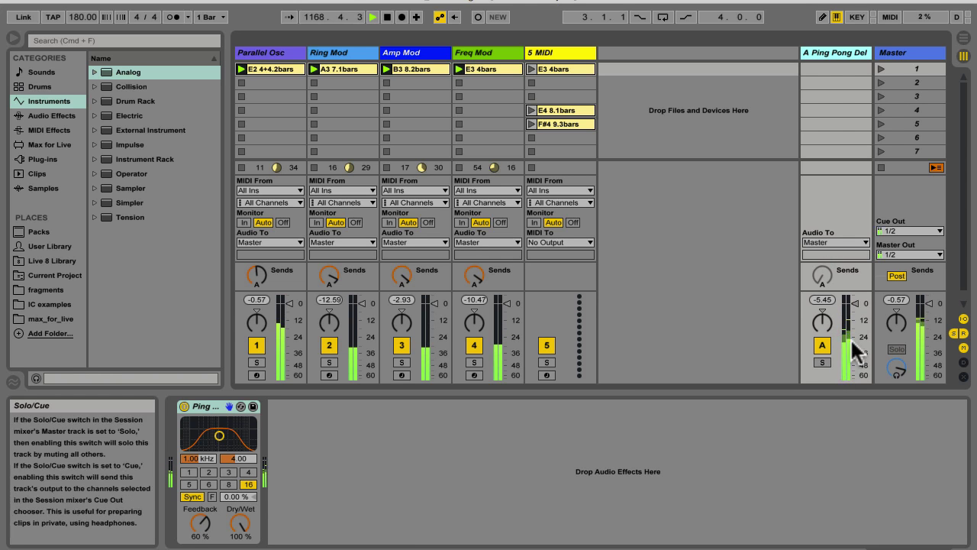
click(208, 472)
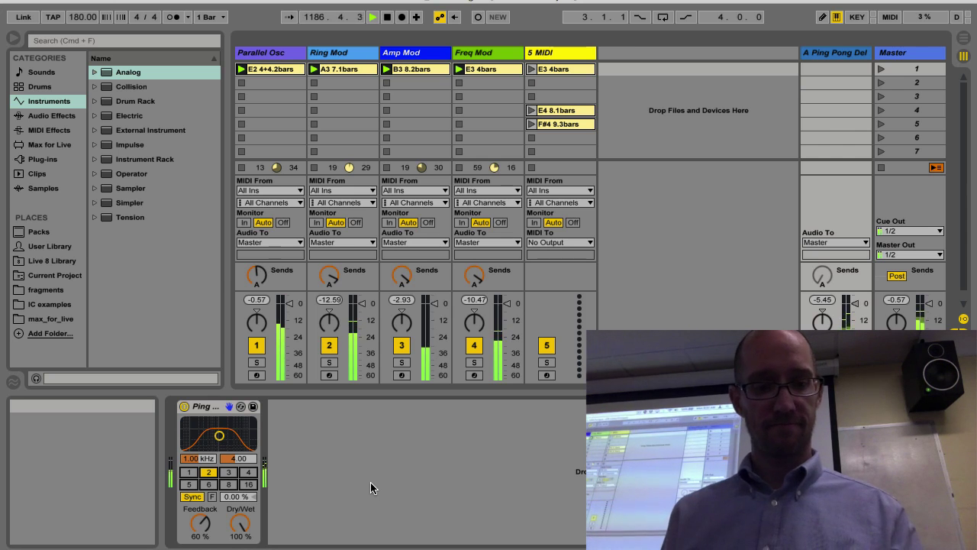
Switch to the Keynote presentation and advance past the Sidechain diagram to the "Upcoming dates & reminders" slide.
key(super+Tab)
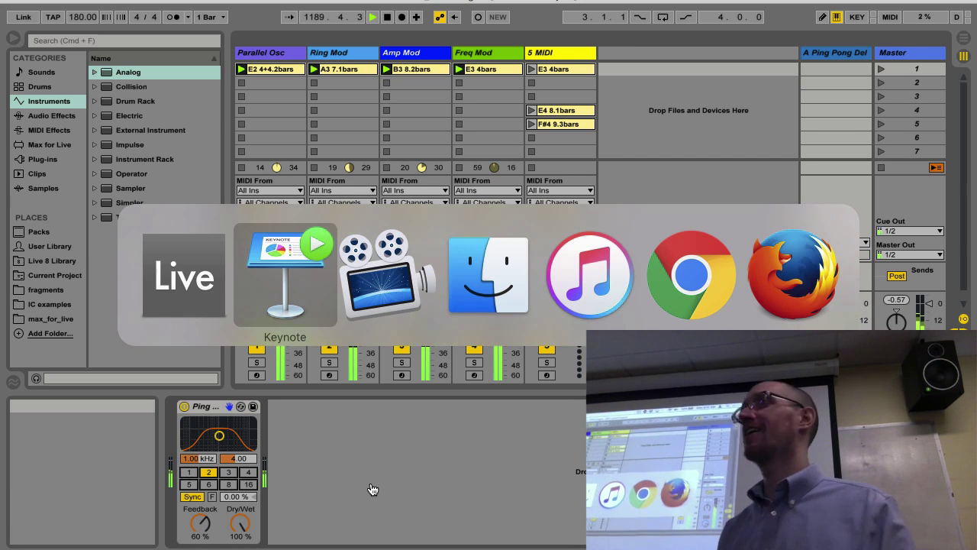
key(super+Tab)
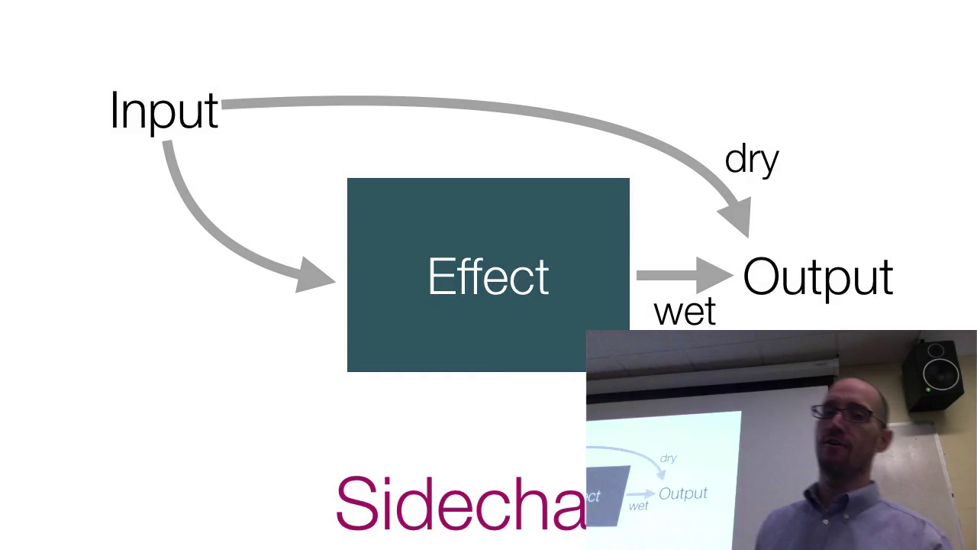
key(Right)
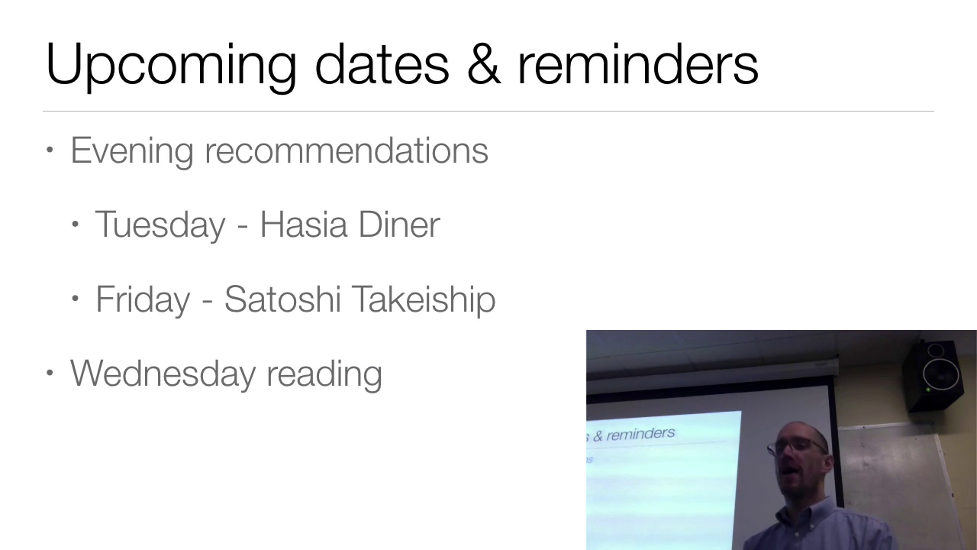